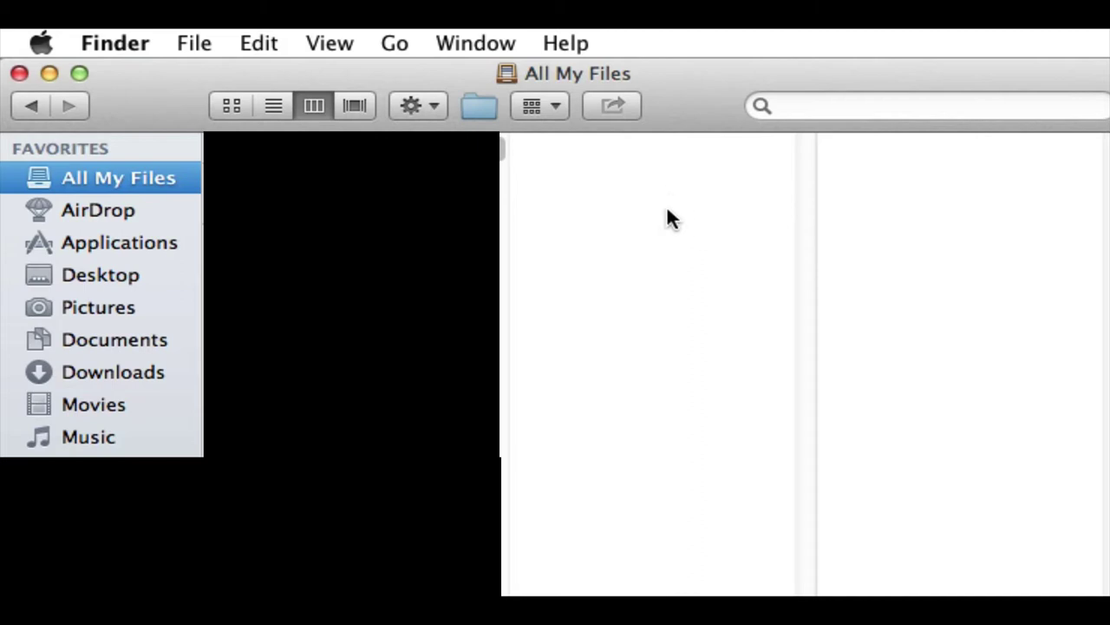
Go to the hidden user Library and open Application Support › minecraft to list its contents.
left_click(392, 42)
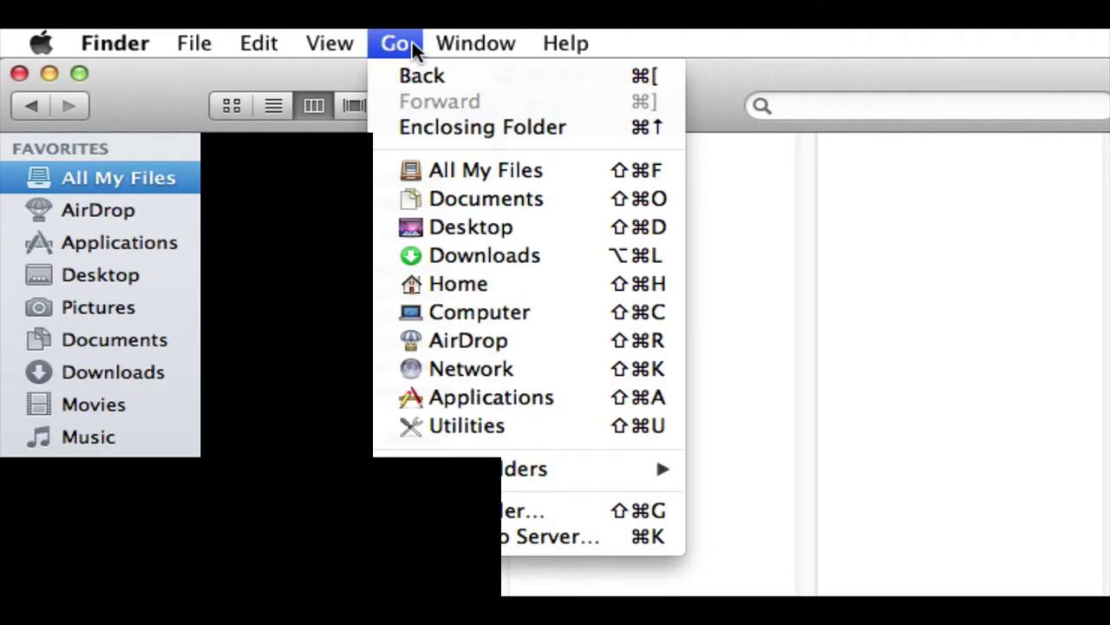
key("alt")
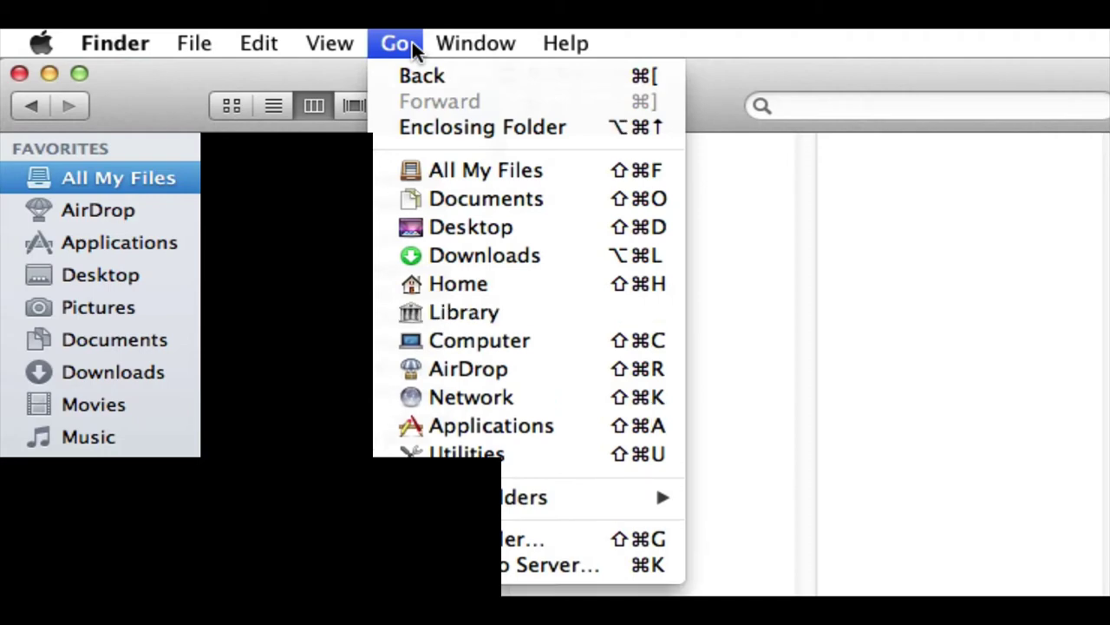
left_click(464, 314)
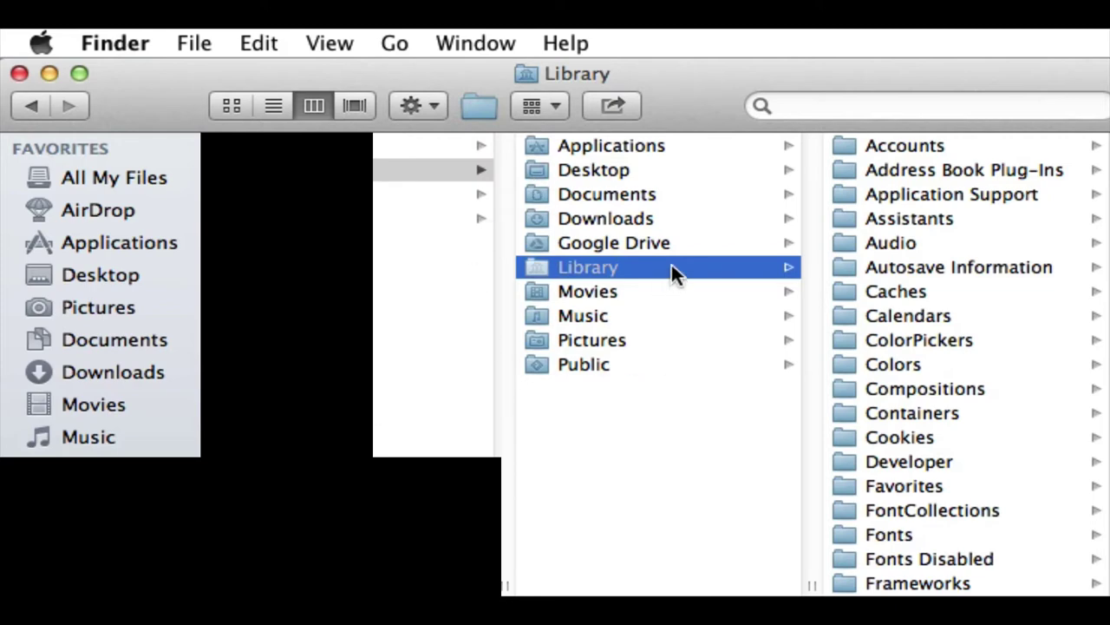
left_click(933, 193)
scroll(964, 342, "down", 4)
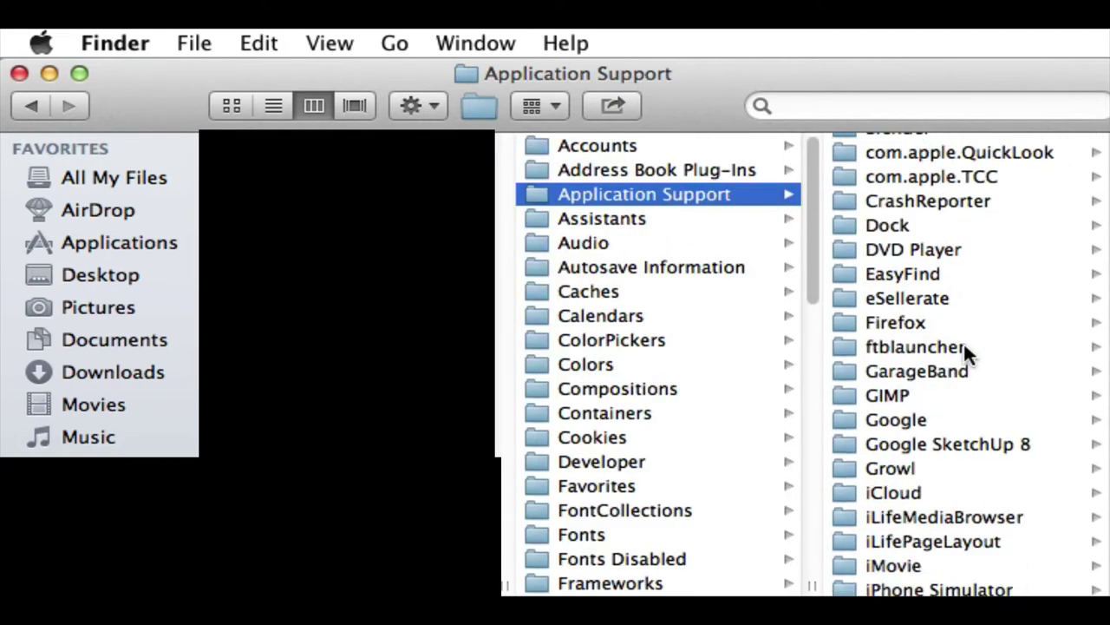
scroll(964, 342, "down", 5)
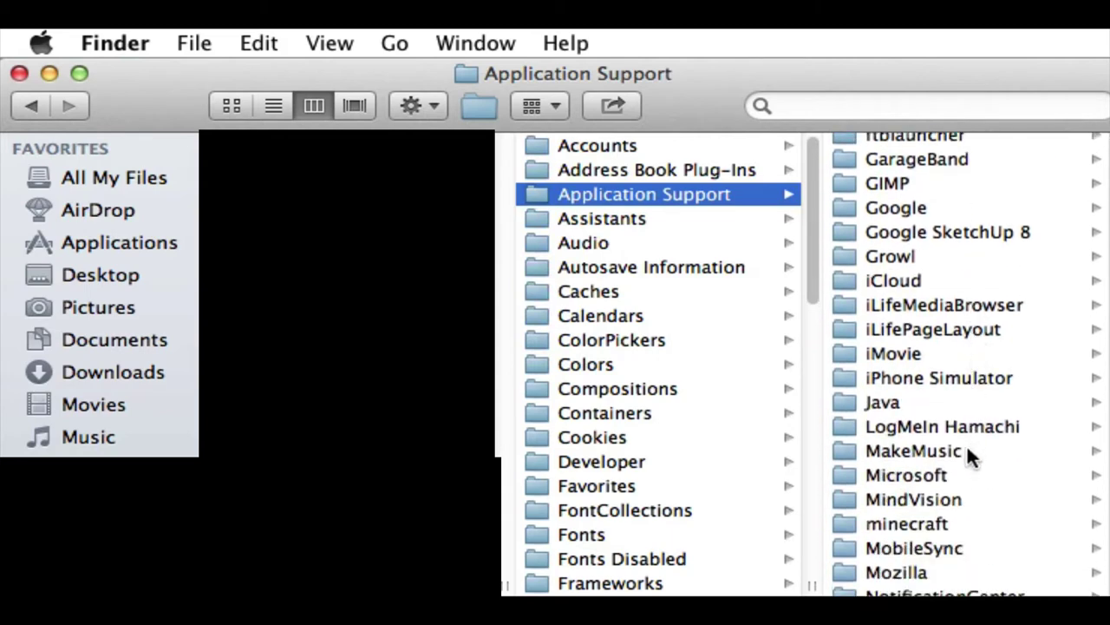
left_click(949, 524)
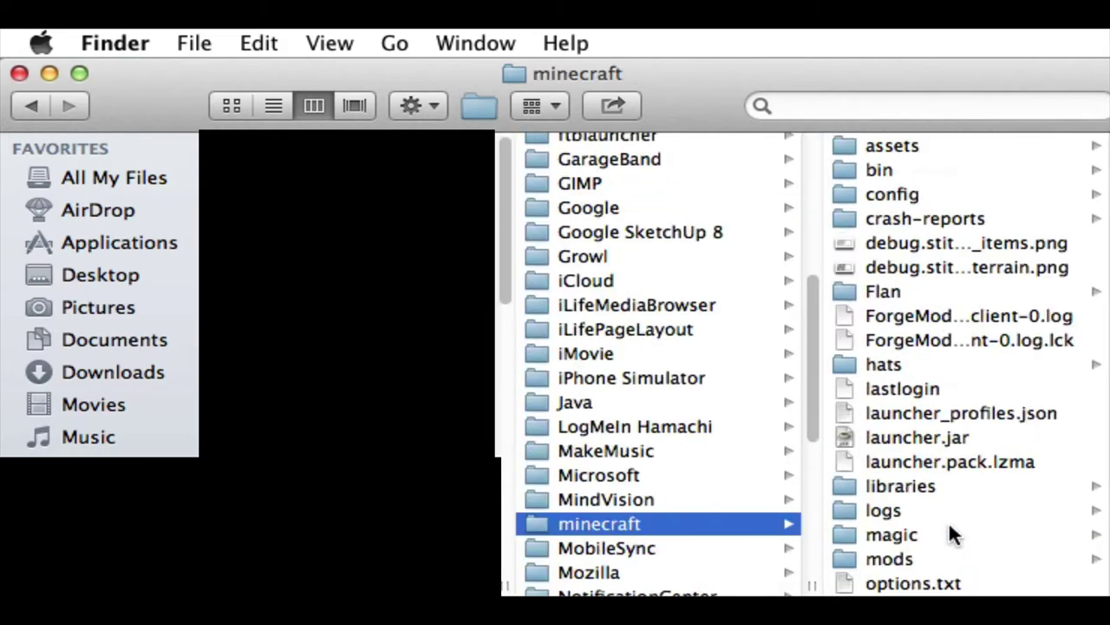
scroll(950, 524, "down", 5)
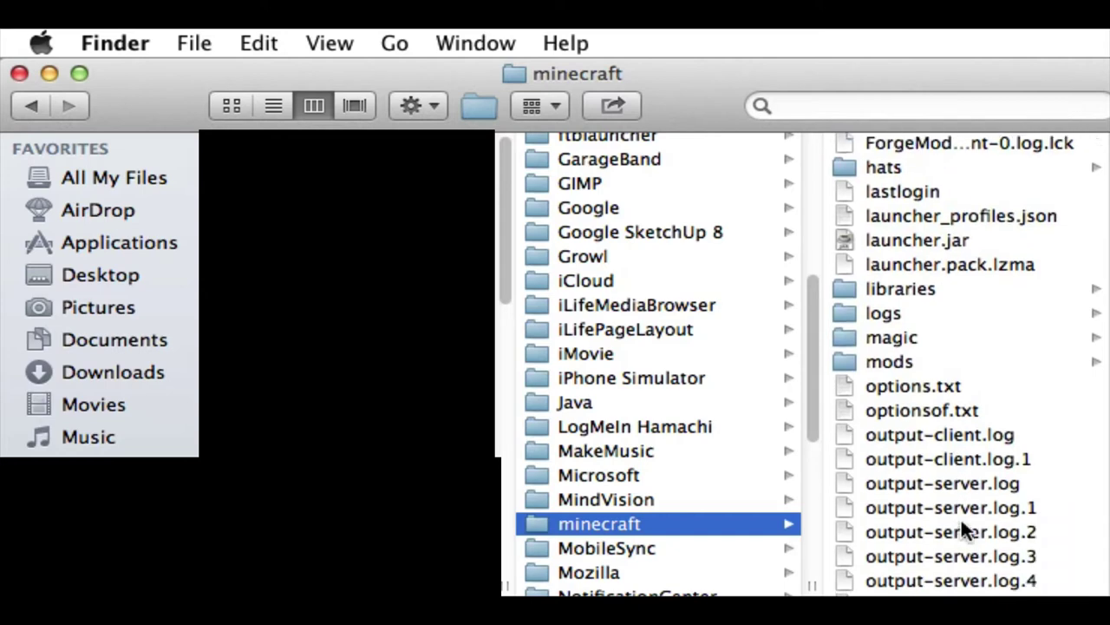
scroll(961, 519, "down", 8)
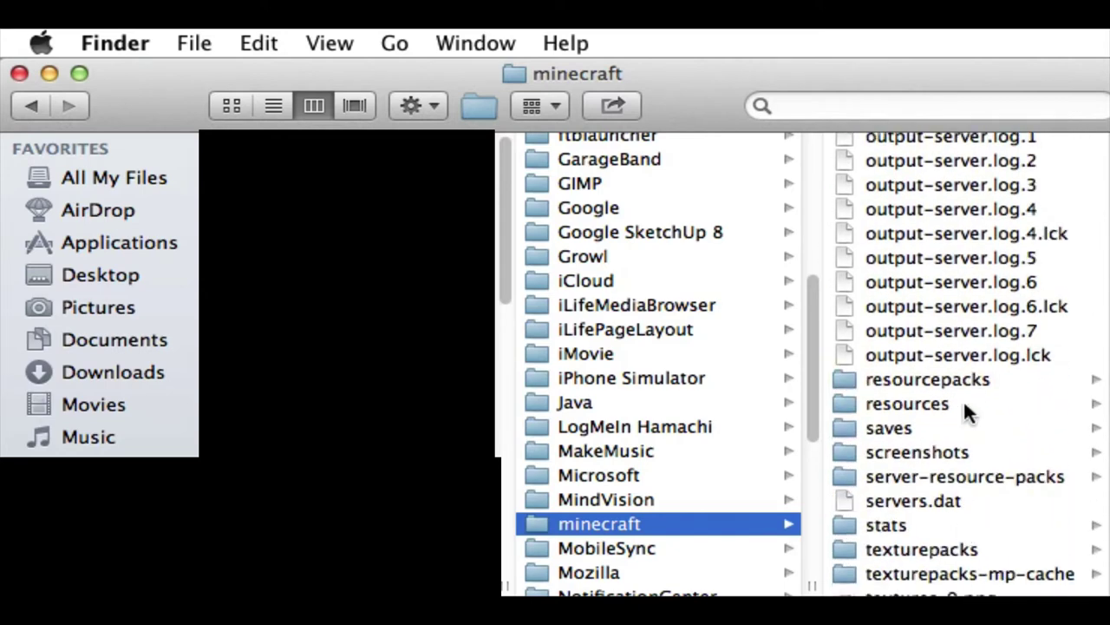
Open resourcepacks › faithful32pack to show its assets folder, pack.mcmeta and pack.png.
left_click(966, 379)
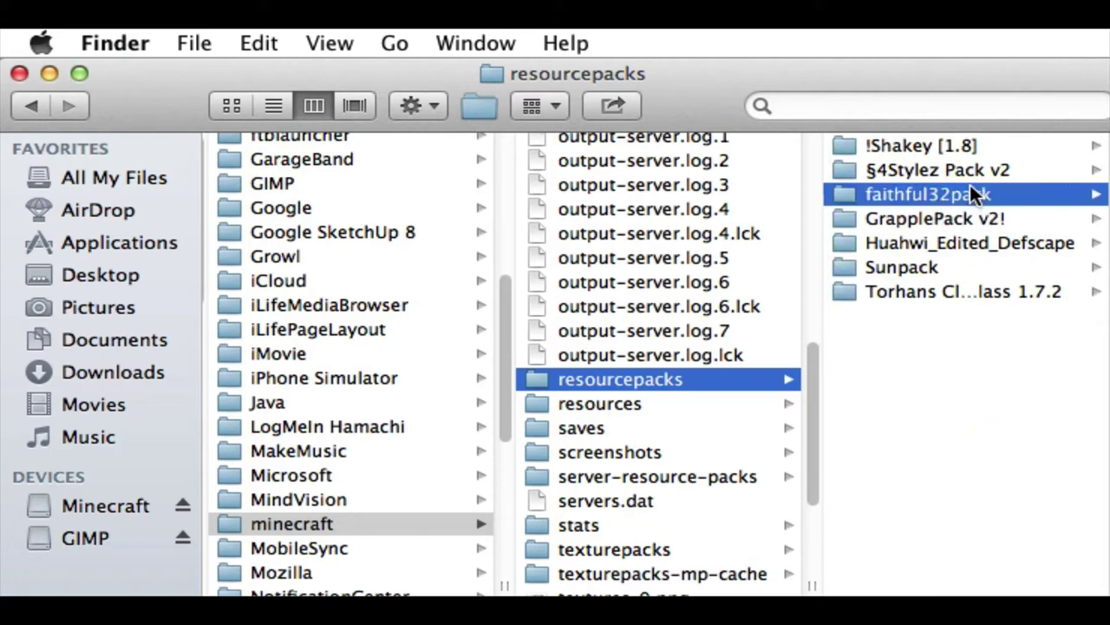
left_click(970, 189)
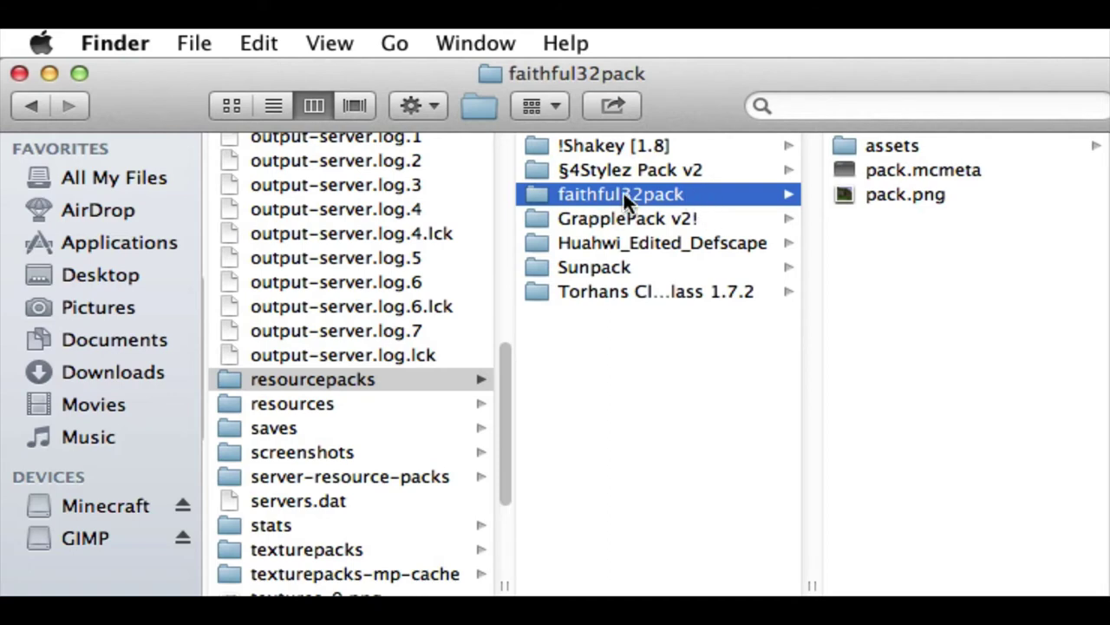
right_click(675, 191)
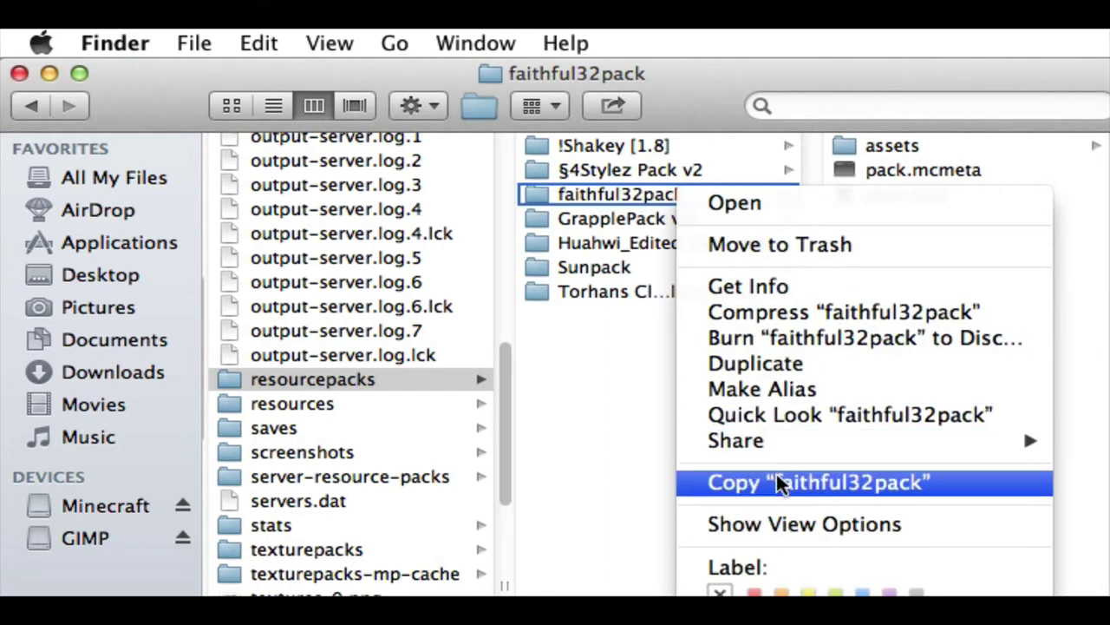
left_click(635, 189)
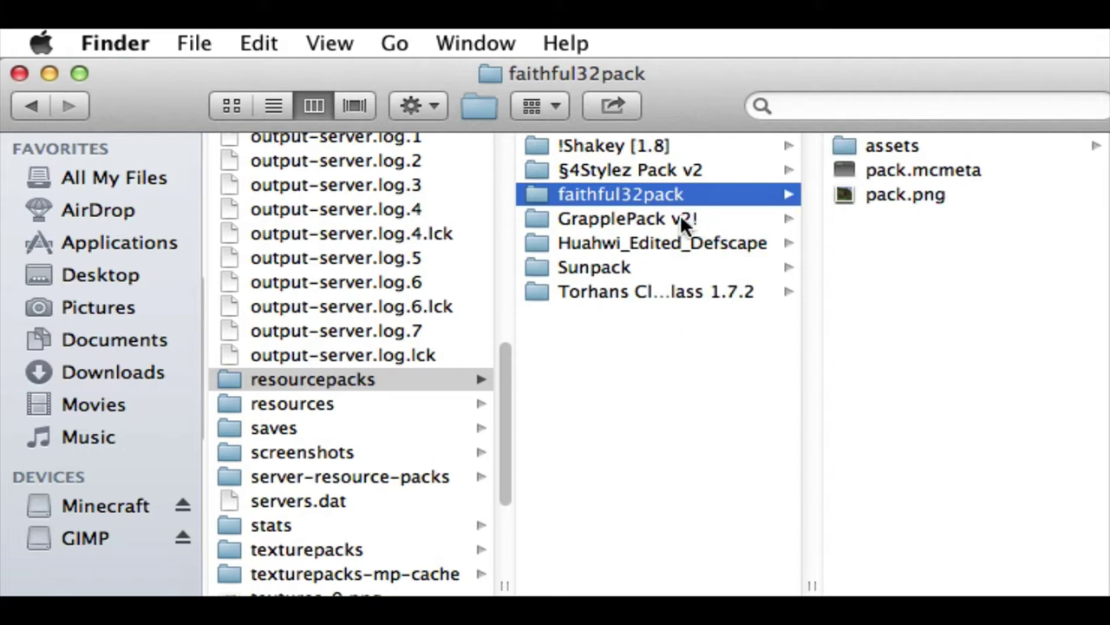
right_click(679, 190)
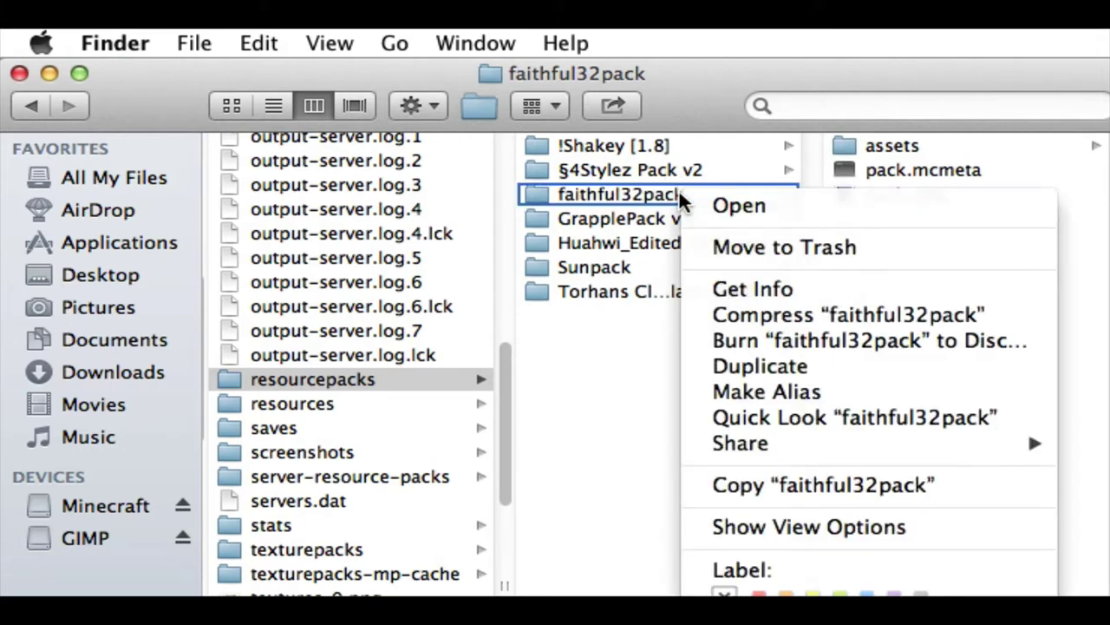
left_click(820, 486)
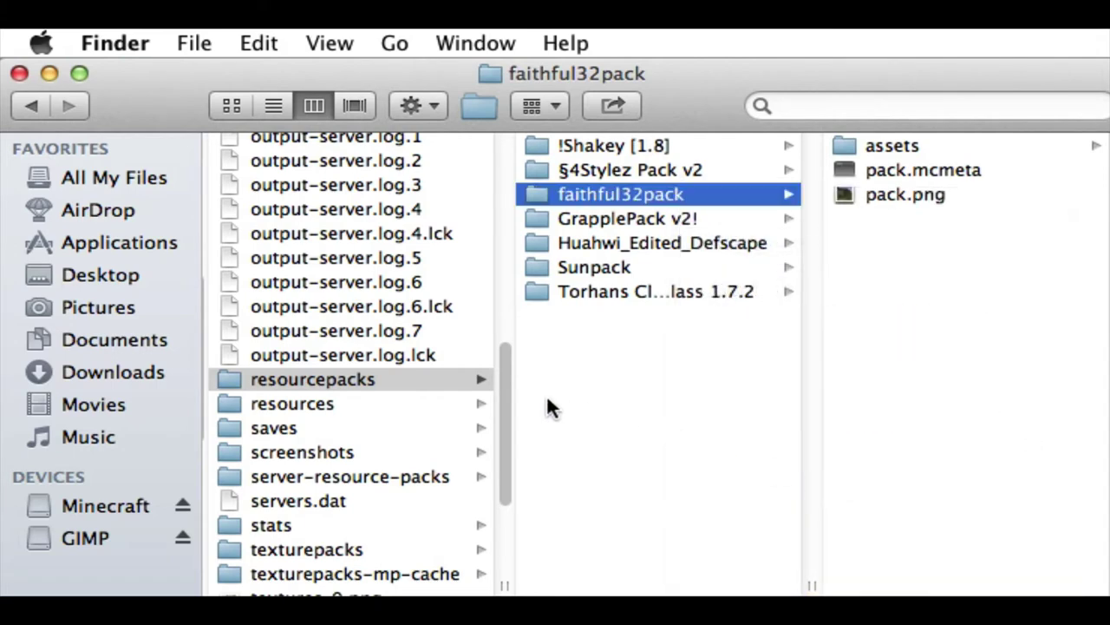
right_click(425, 386)
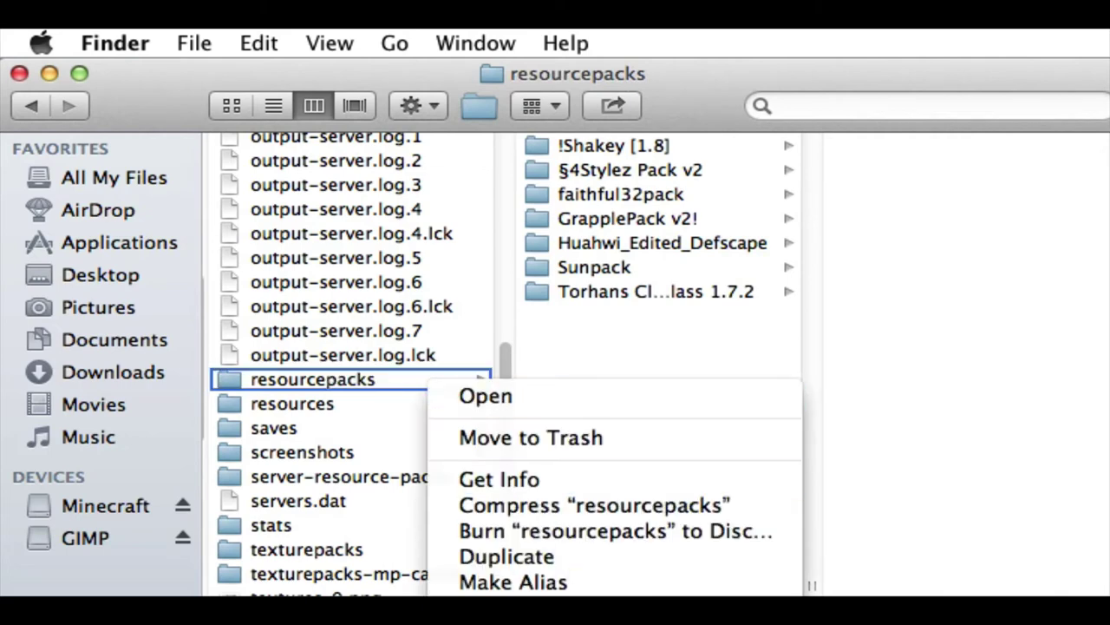
key("Escape")
key("super+v")
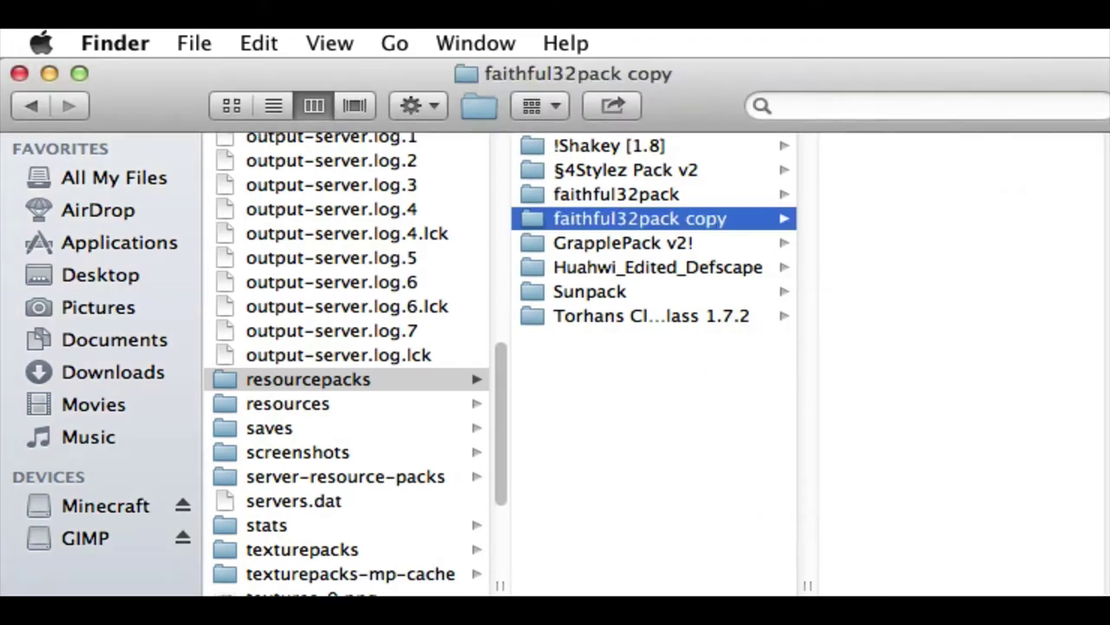
right_click(749, 222)
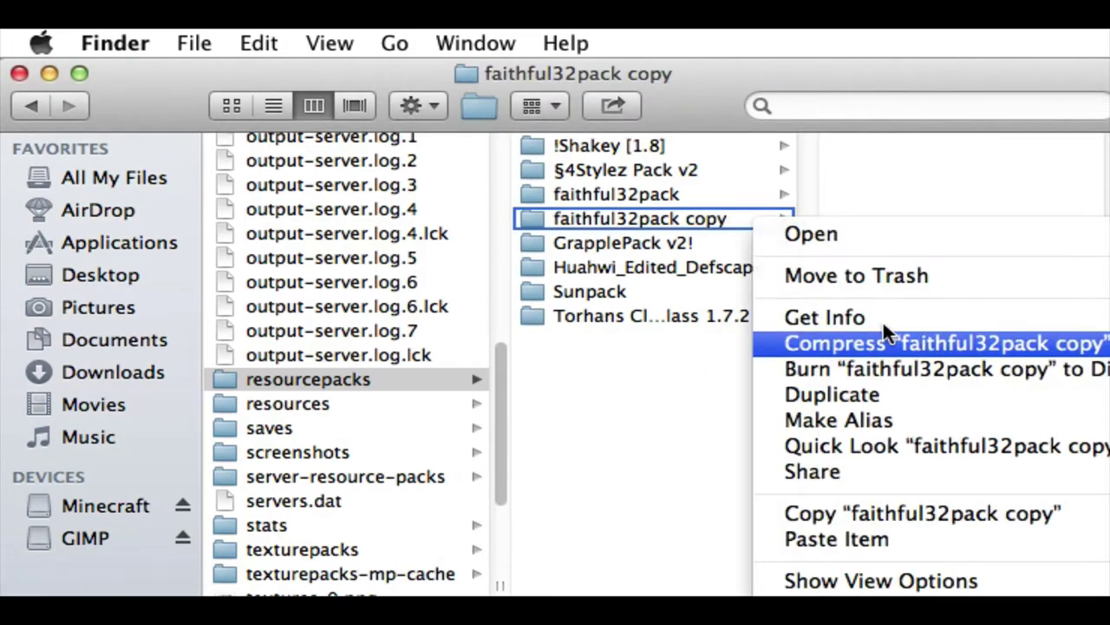
left_click(910, 276)
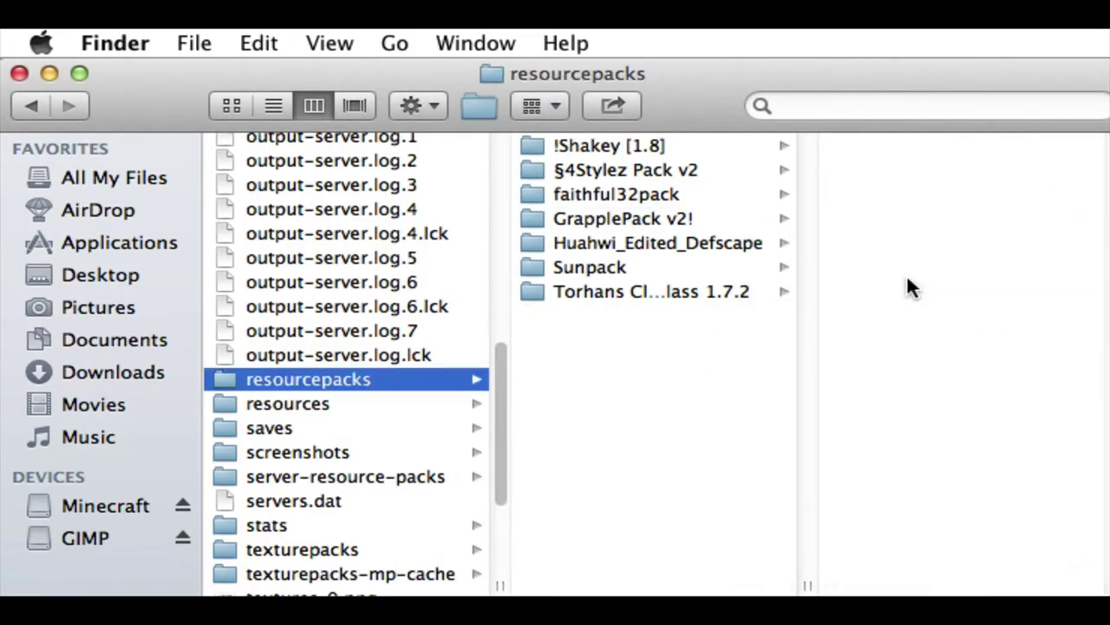
Browse faithful32pack's assets › minecraft › textures folder.
left_click(723, 193)
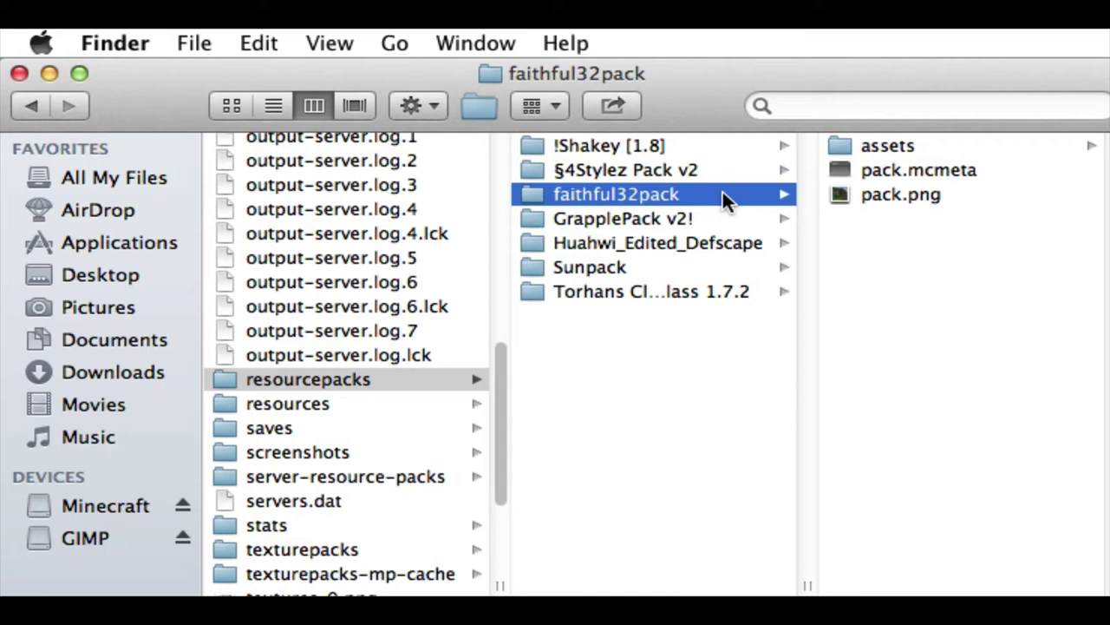
left_click(581, 271)
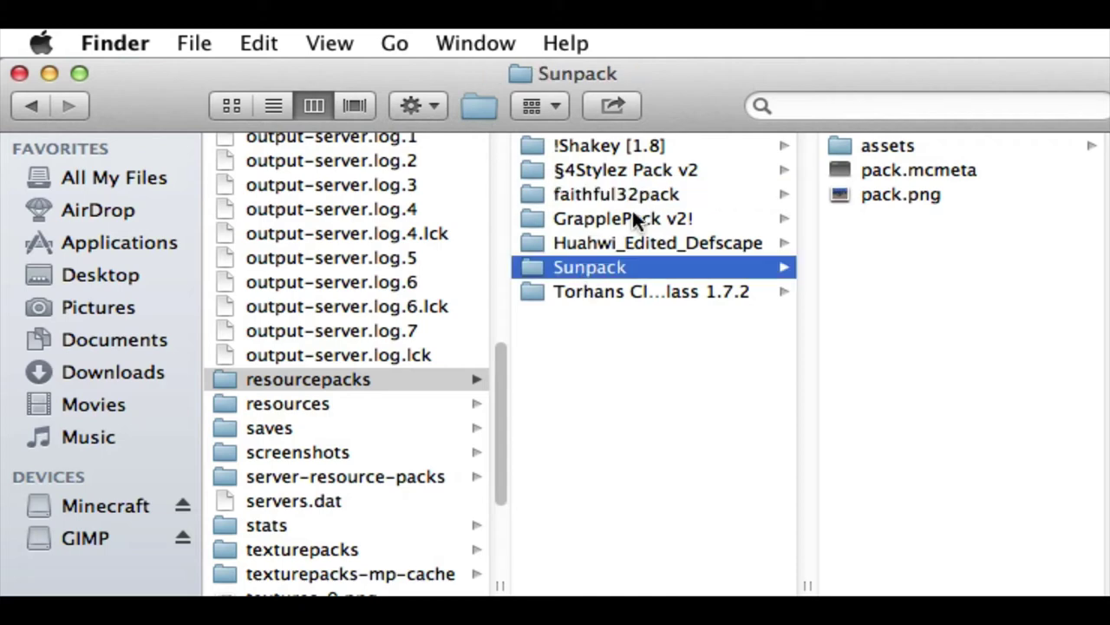
left_click(670, 195)
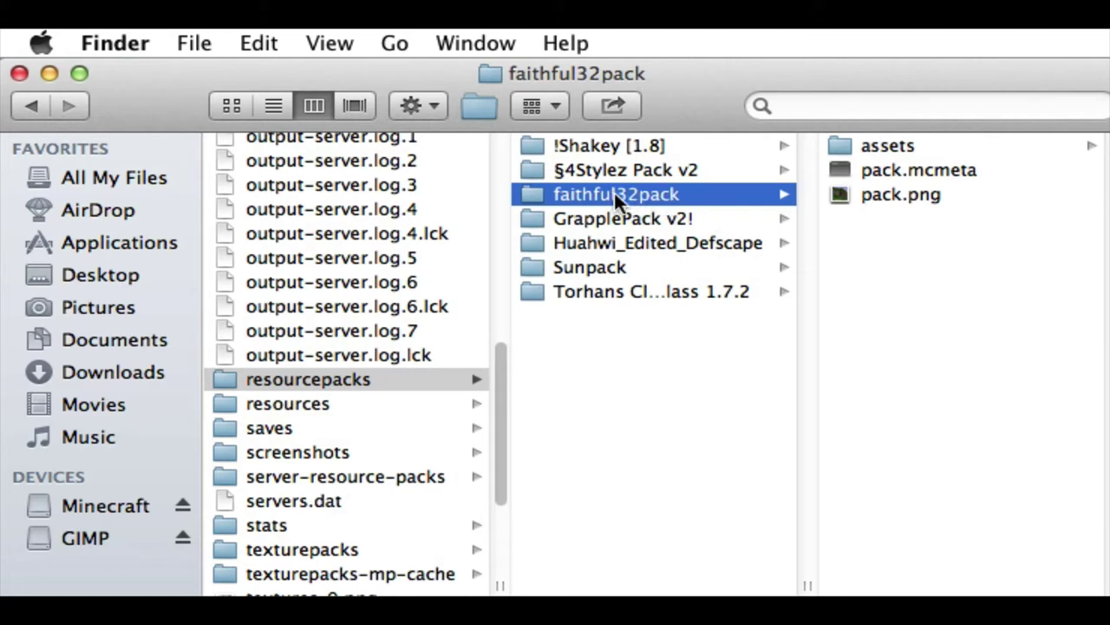
left_click(902, 144)
left_click(915, 144)
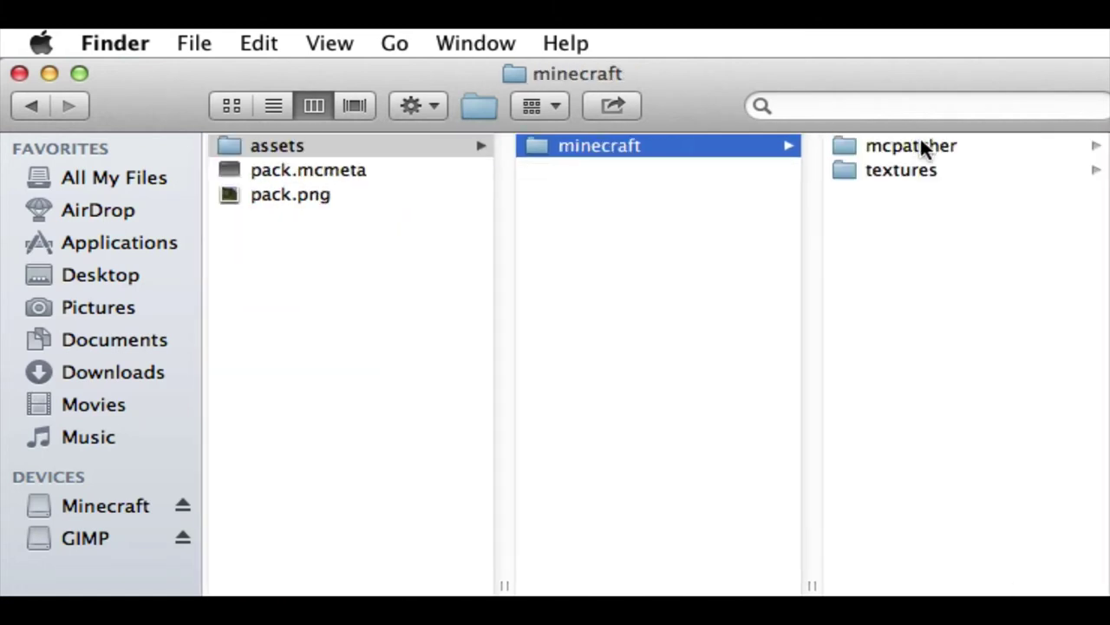
left_click(976, 170)
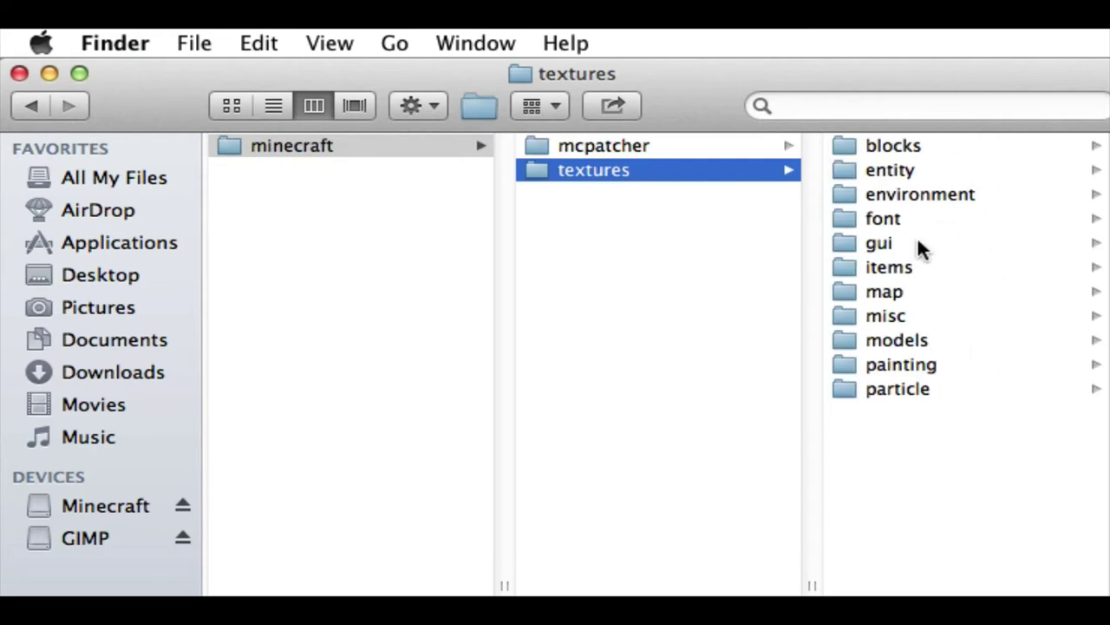
scroll(1006, 582, "left", 10)
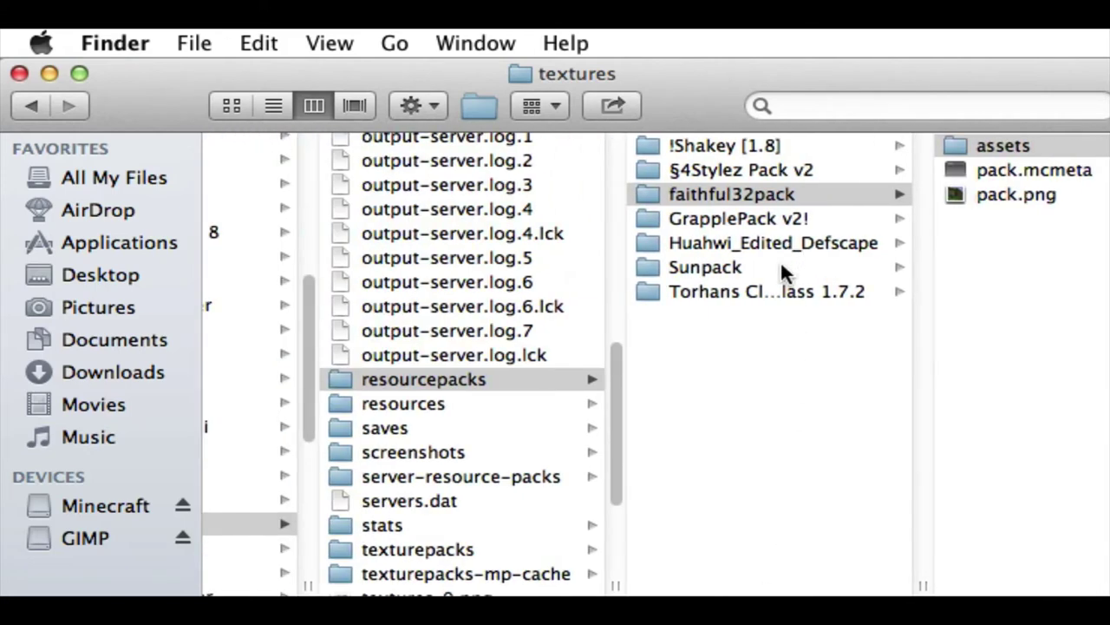
Open Sunpack's assets › minecraft › textures folder for comparison.
left_click(781, 271)
left_click(945, 145)
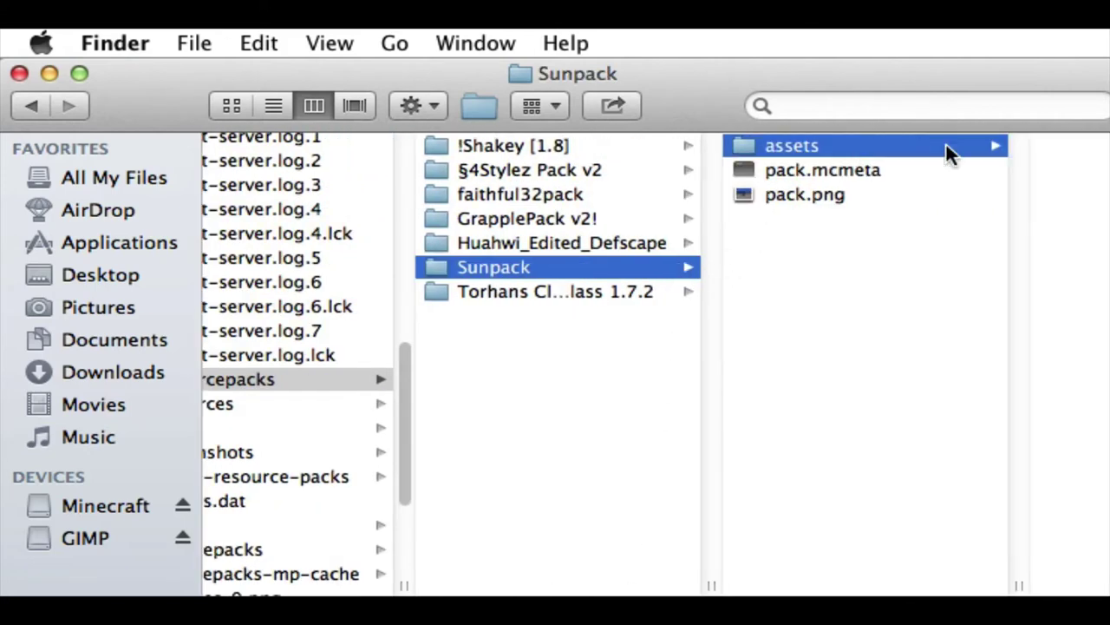
left_click(946, 145)
left_click(961, 194)
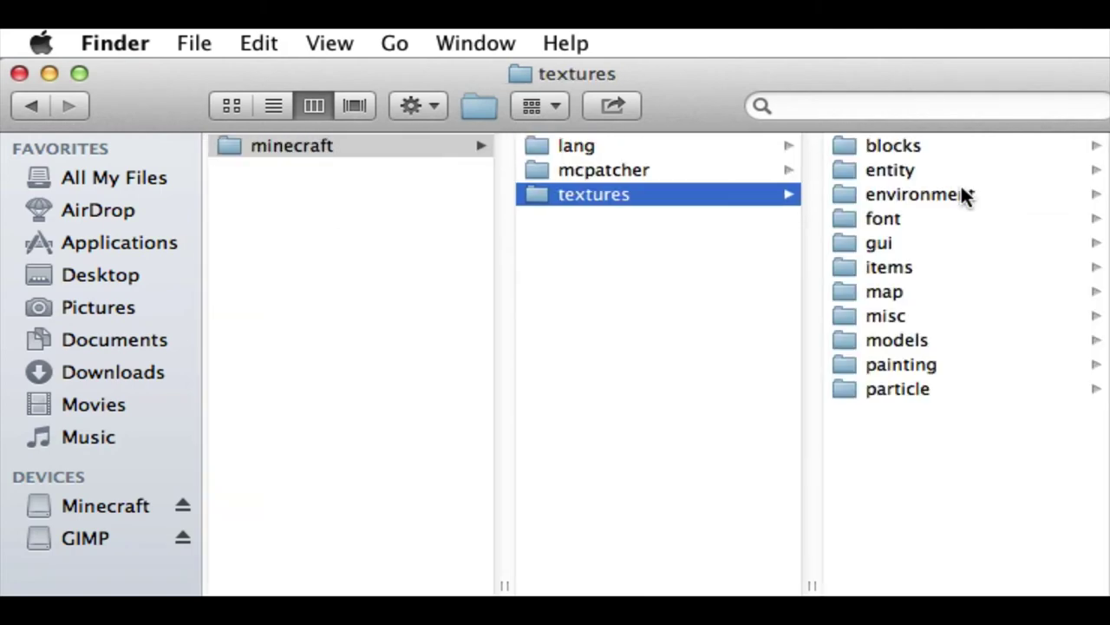
Open the blocks textures and preview anvil_base, bed_head_side and other block images.
left_click(990, 148)
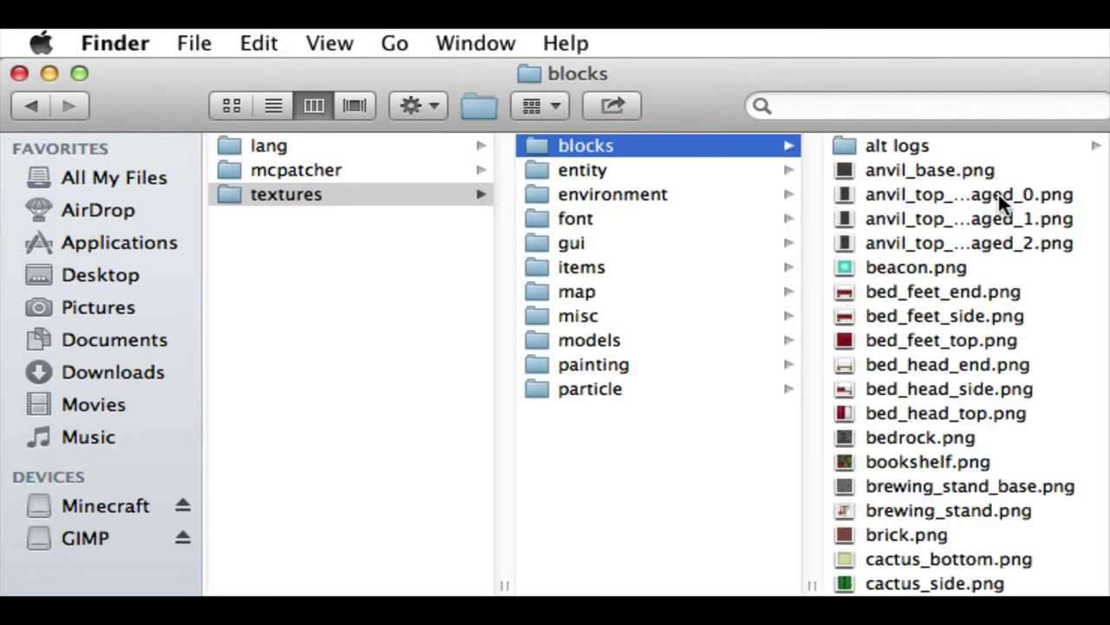
left_click(997, 169)
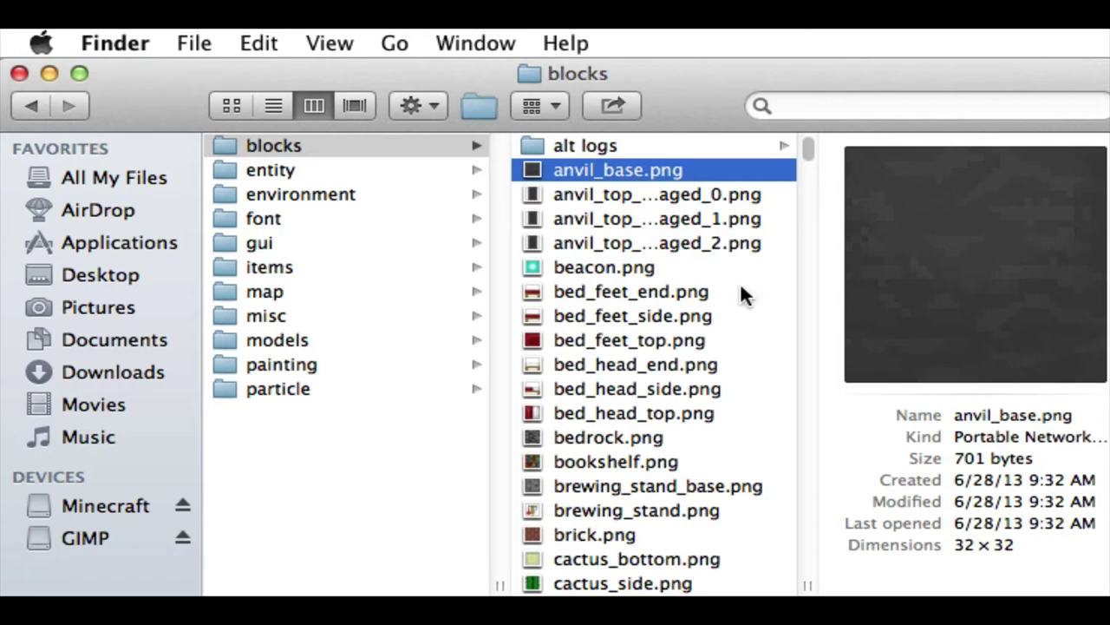
scroll(720, 357, "down", 5)
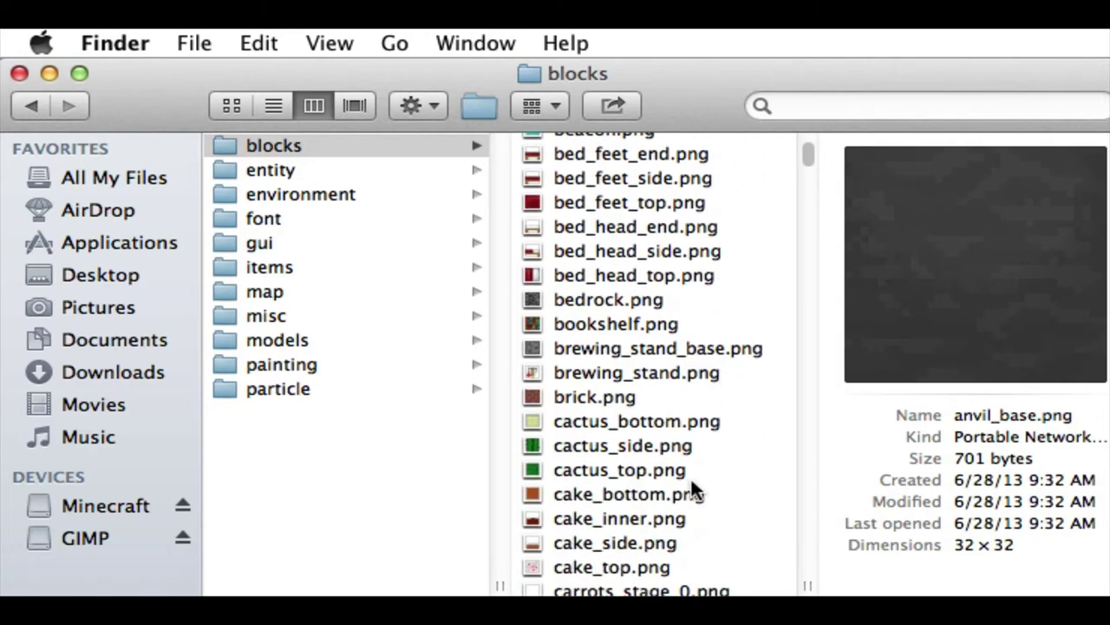
left_click(689, 493)
left_click(699, 372)
left_click(690, 251)
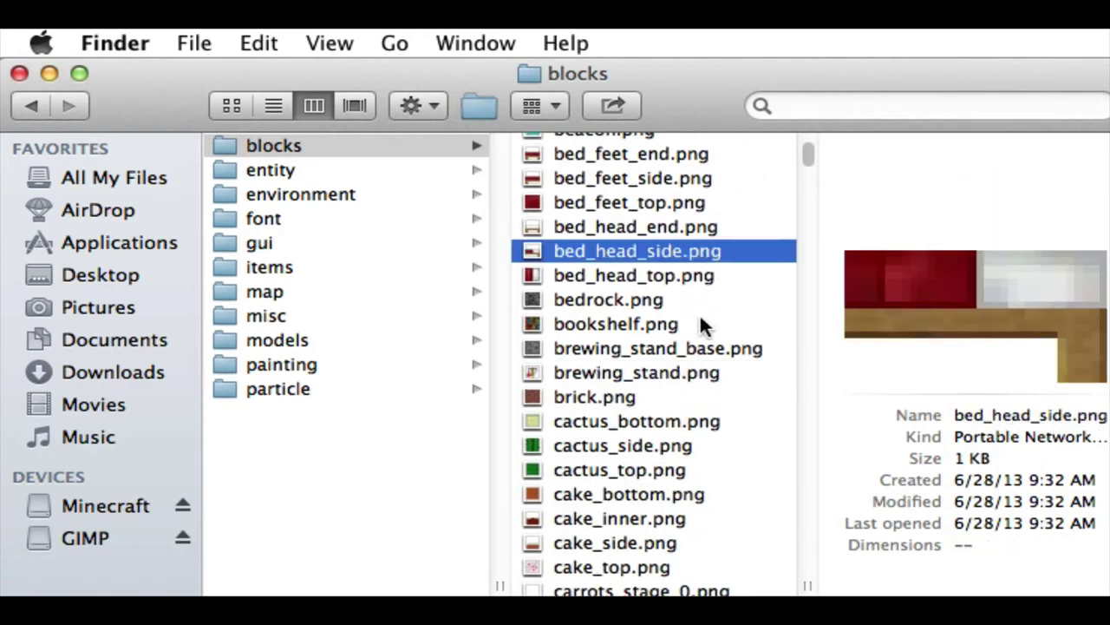
scroll(689, 417, "down", 20)
scroll(686, 420, "down", 20)
Jump to the planks textures and select all six, planks_acacia to planks_spruce.
type("pl")
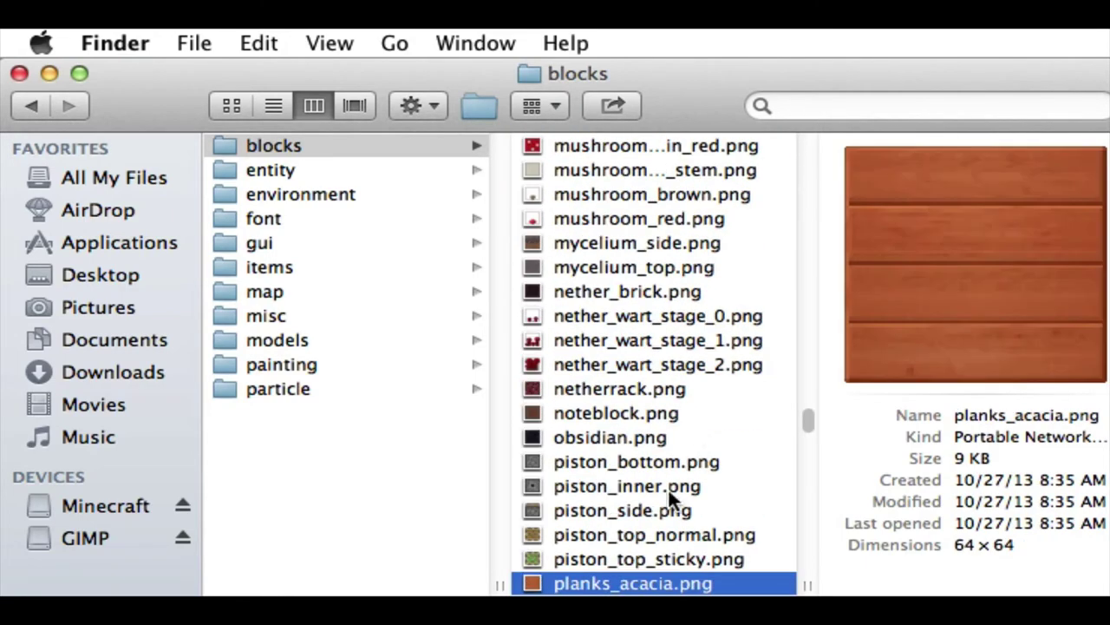
scroll(660, 506, "down", 4)
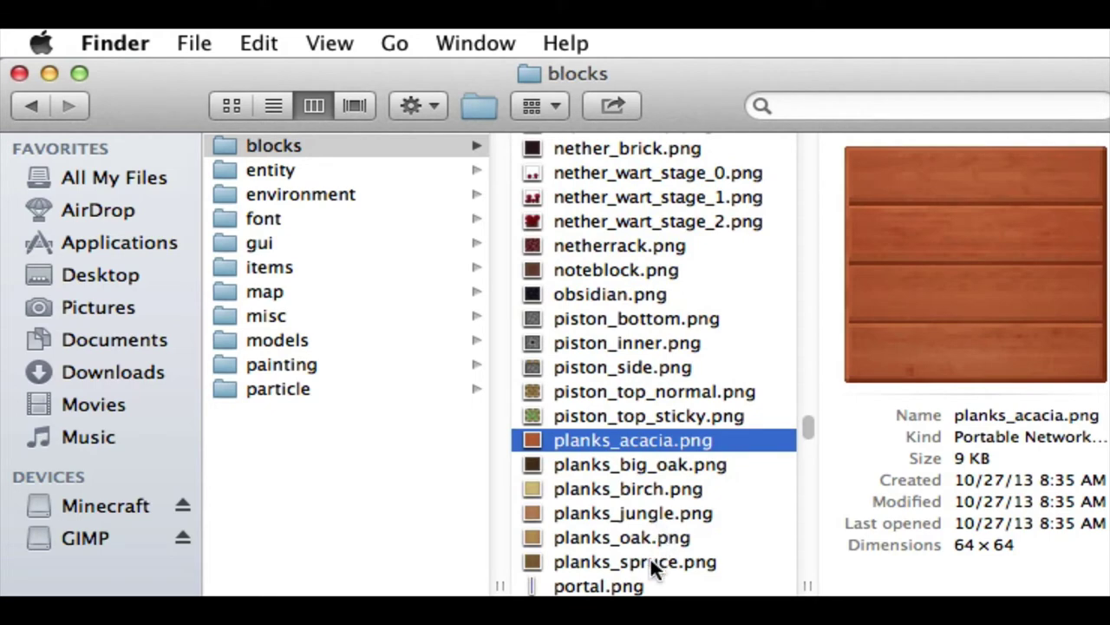
left_click(650, 562)
left_click(666, 441)
left_click(656, 560, "shift")
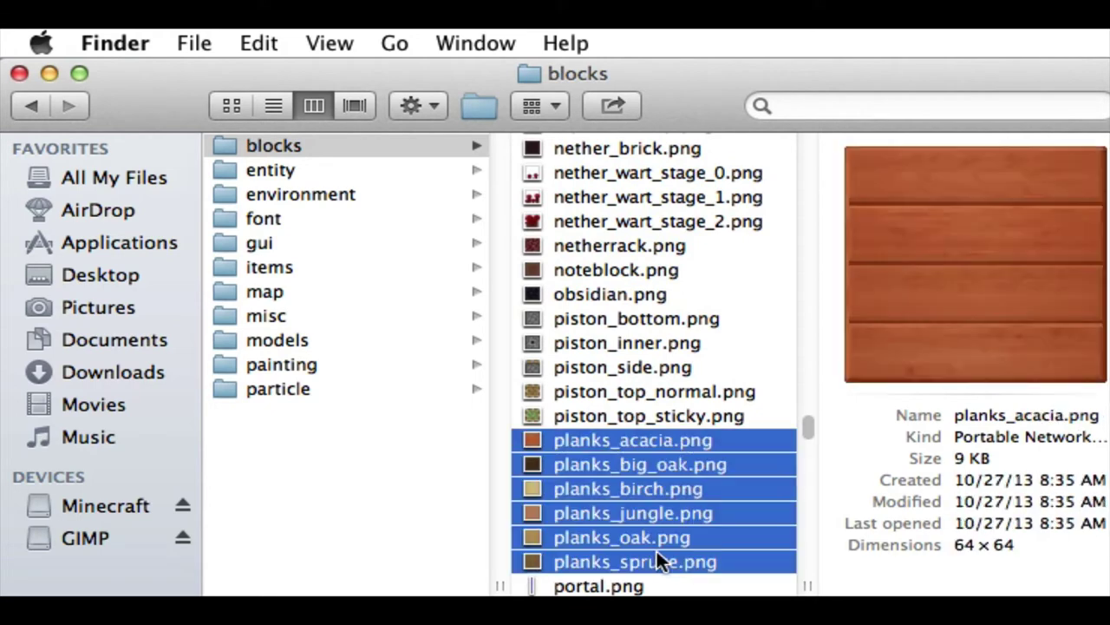
Preview piston_top_normal and planks_birch, then return to Sunpack's top level.
left_click(720, 396)
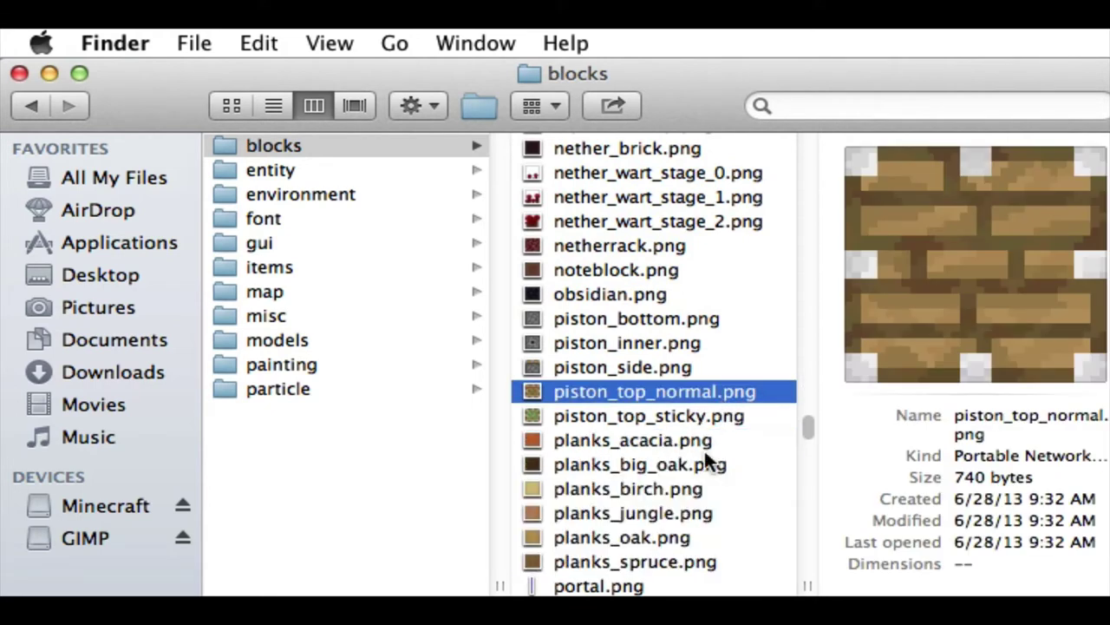
left_click(675, 489)
scroll(642, 364, "left", 10)
scroll(642, 364, "left", 5)
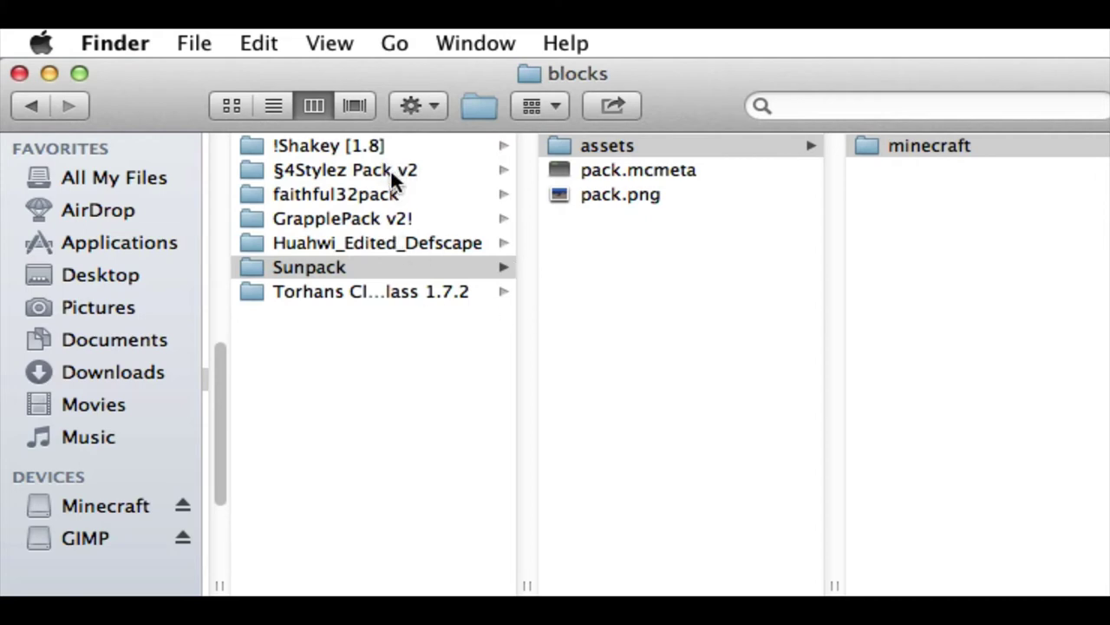
Peek inside the Huahwi_Edited_Defscape and GrapplePack v2! packs, then return to Sunpack.
left_click(416, 267)
left_click(426, 243)
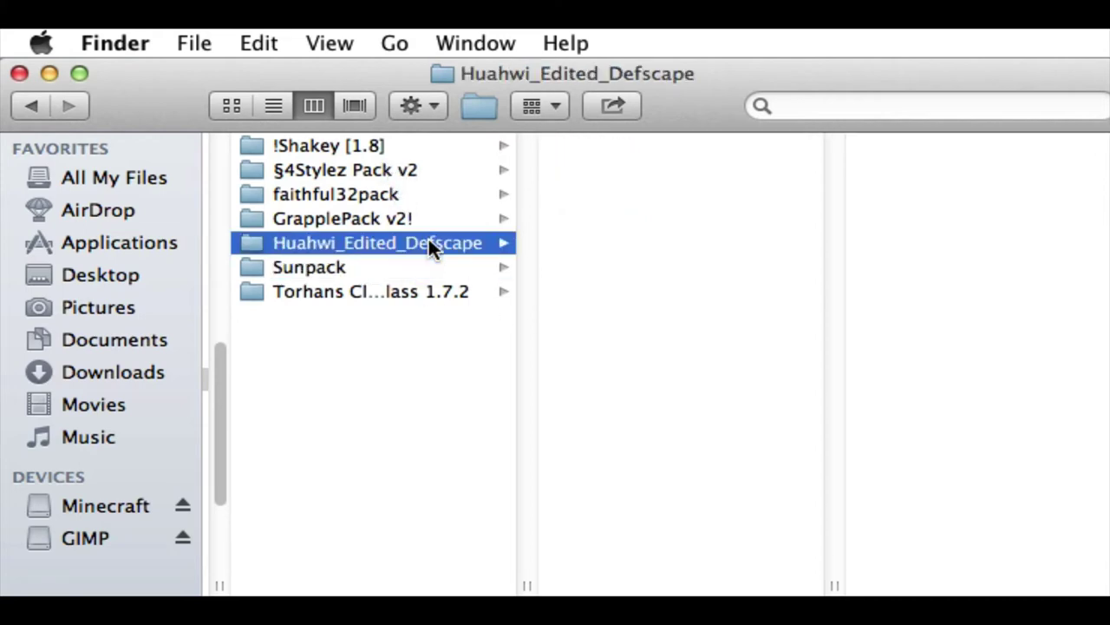
left_click(400, 213)
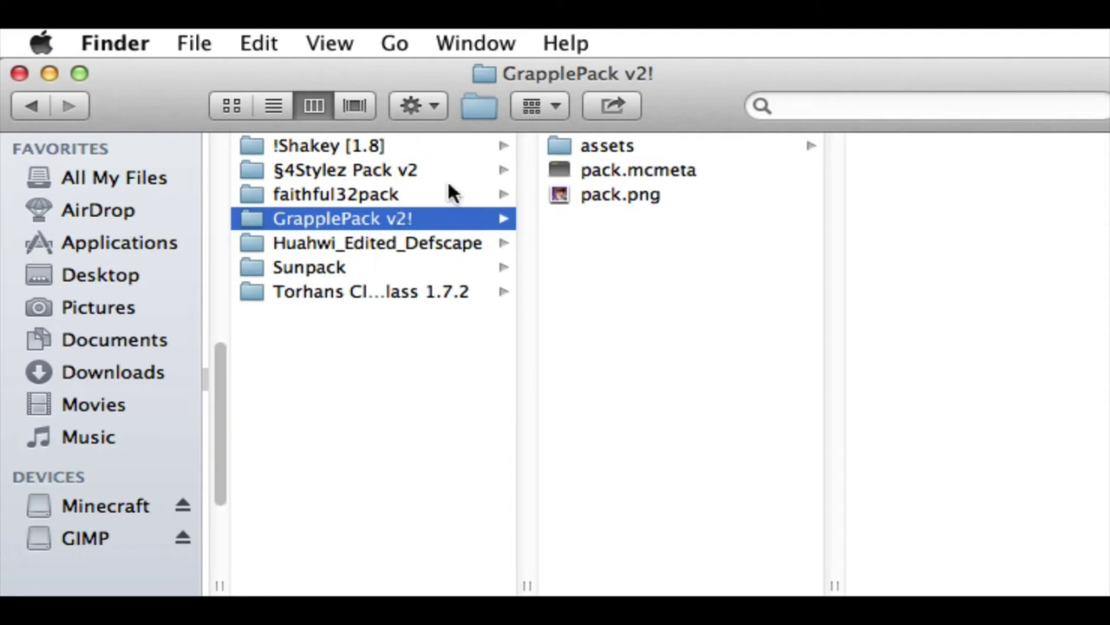
left_click(458, 263)
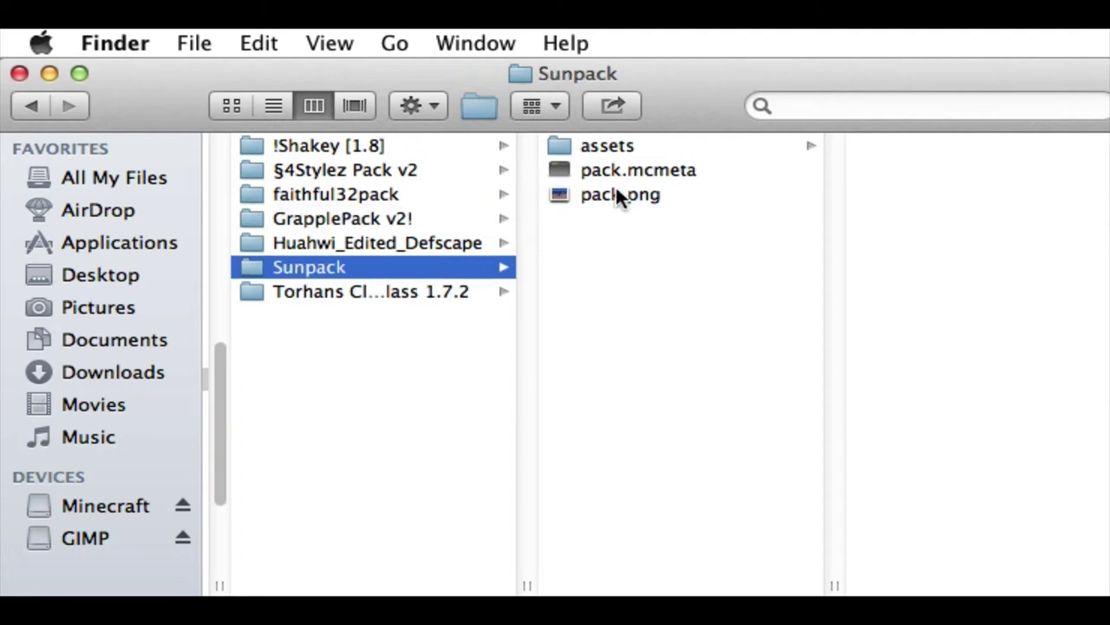
Open Sunpack's assets › minecraft › textures and browse the entity and blocks folders.
left_click(705, 145)
left_click(918, 147)
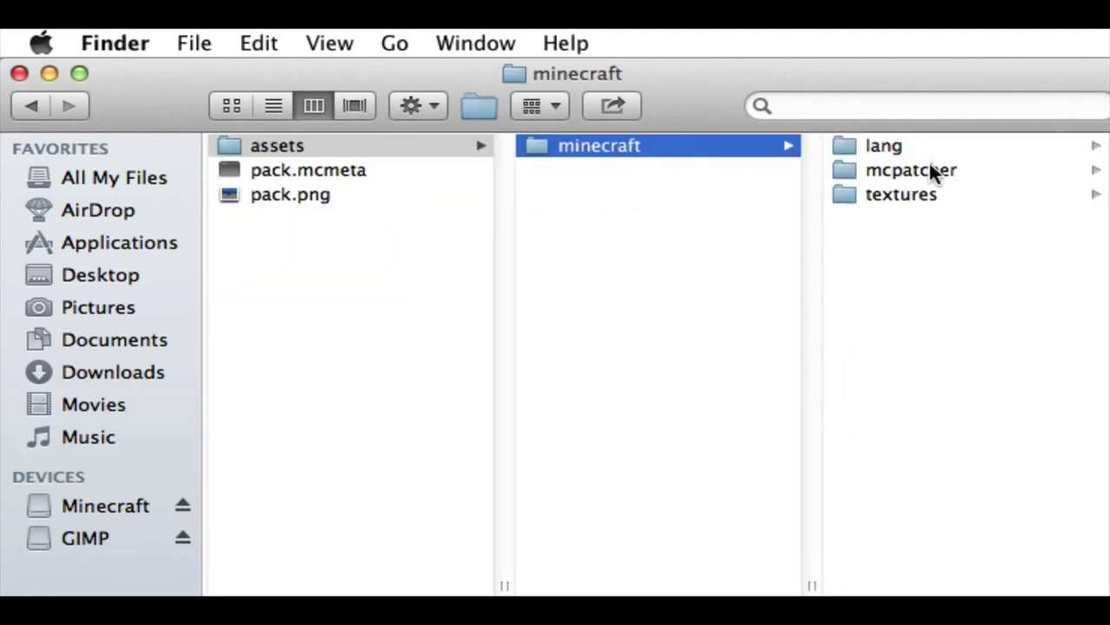
left_click(951, 194)
left_click(987, 162)
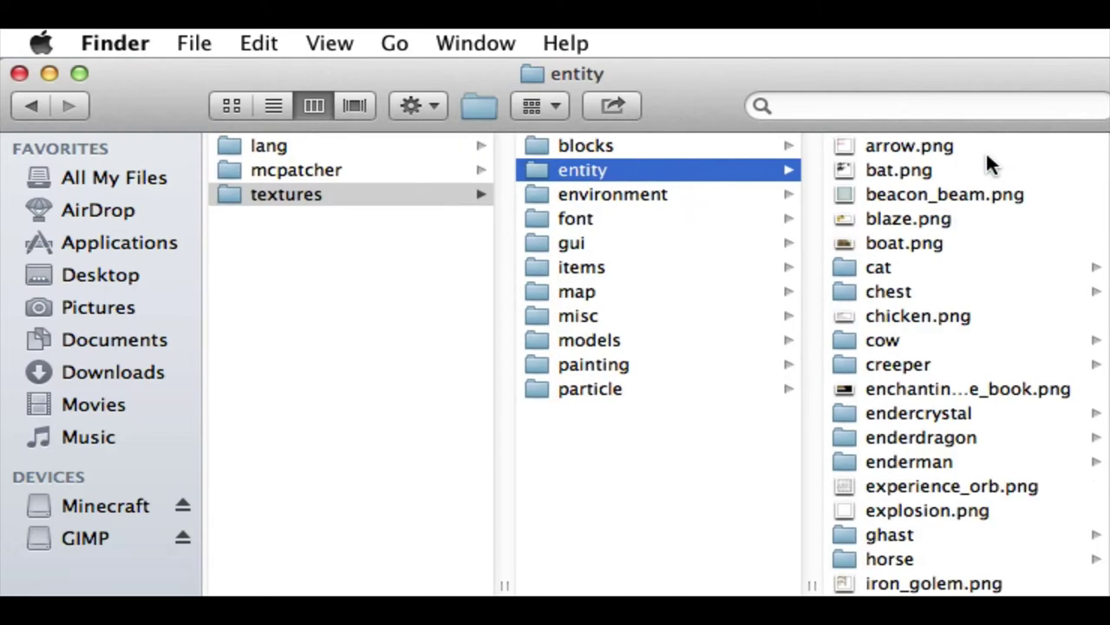
key("Up")
key("Right")
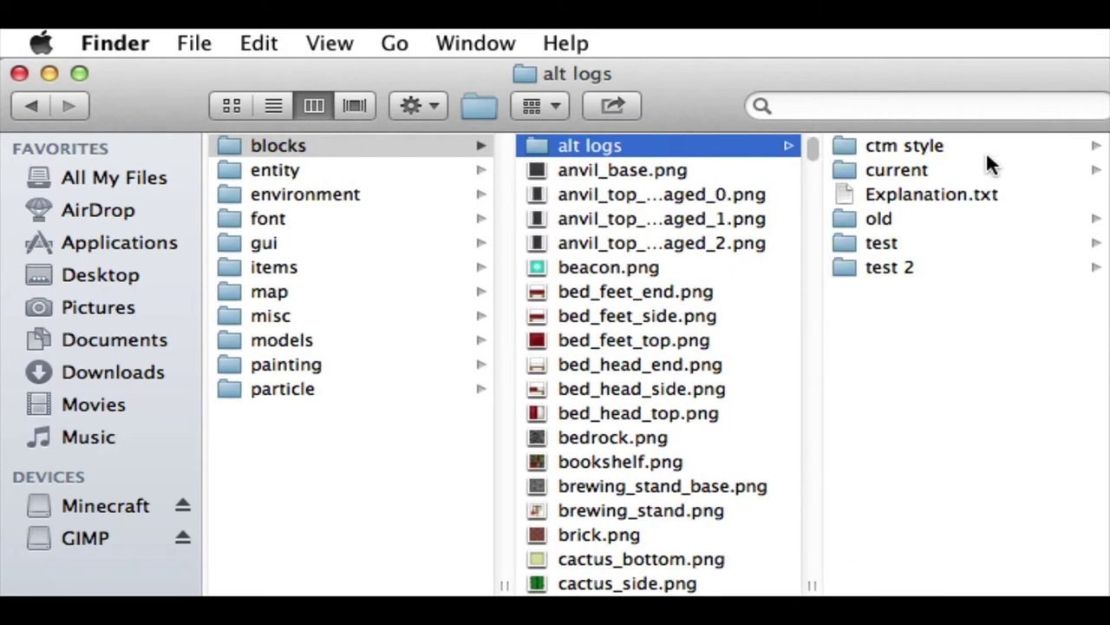
scroll(538, 393, "down", 10)
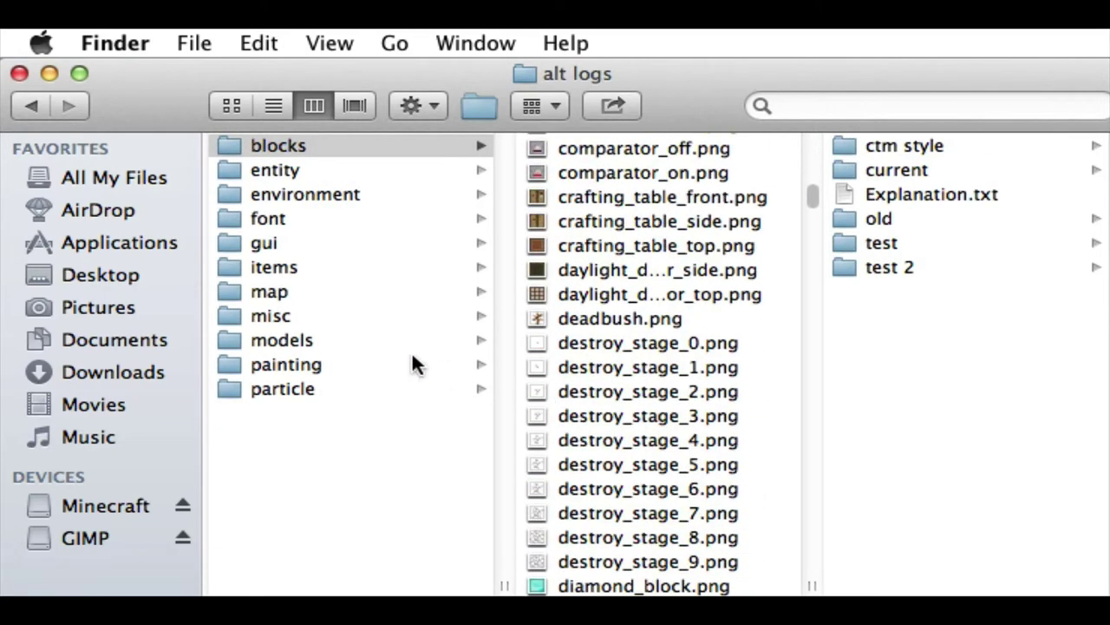
Preview the golden apple, arrow and bow item textures in the items folder.
left_click(343, 266)
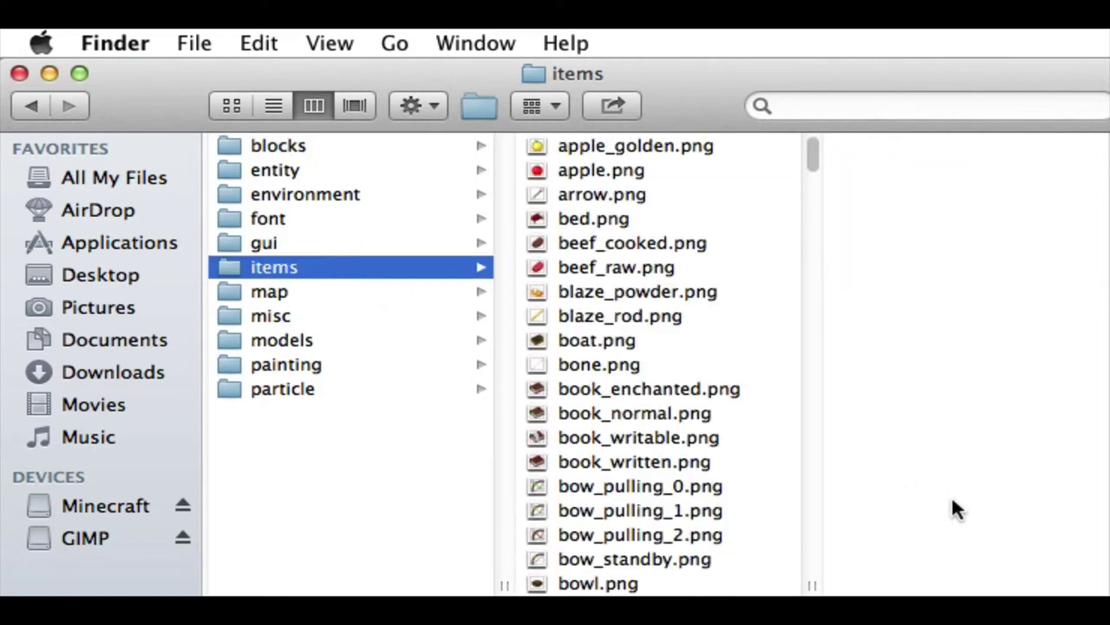
left_click(714, 146)
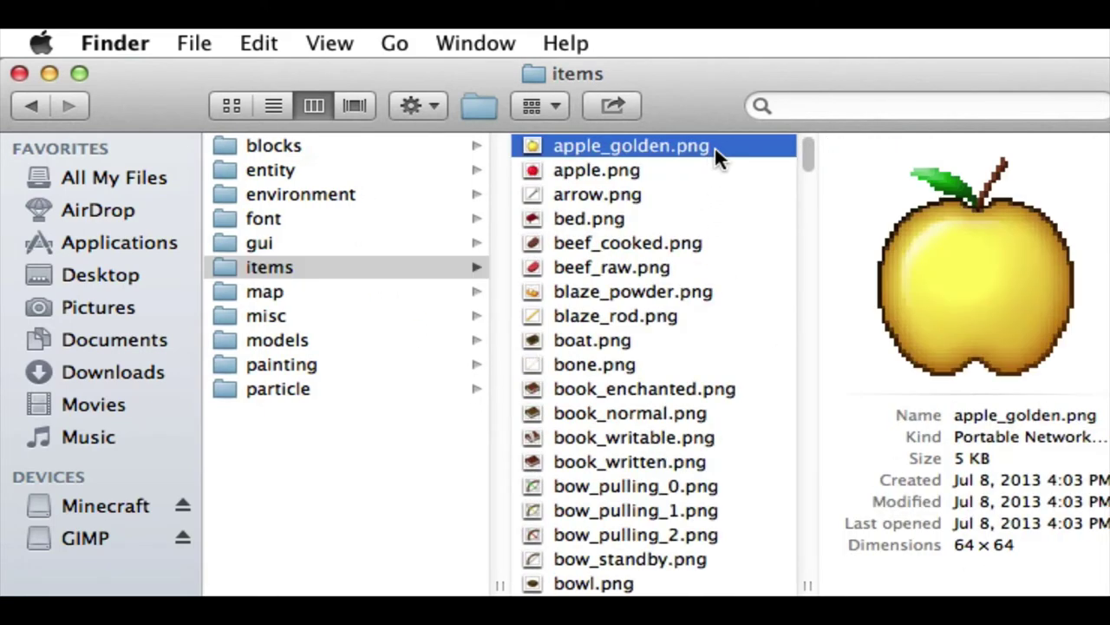
left_click(634, 191)
scroll(676, 358, "down", 2)
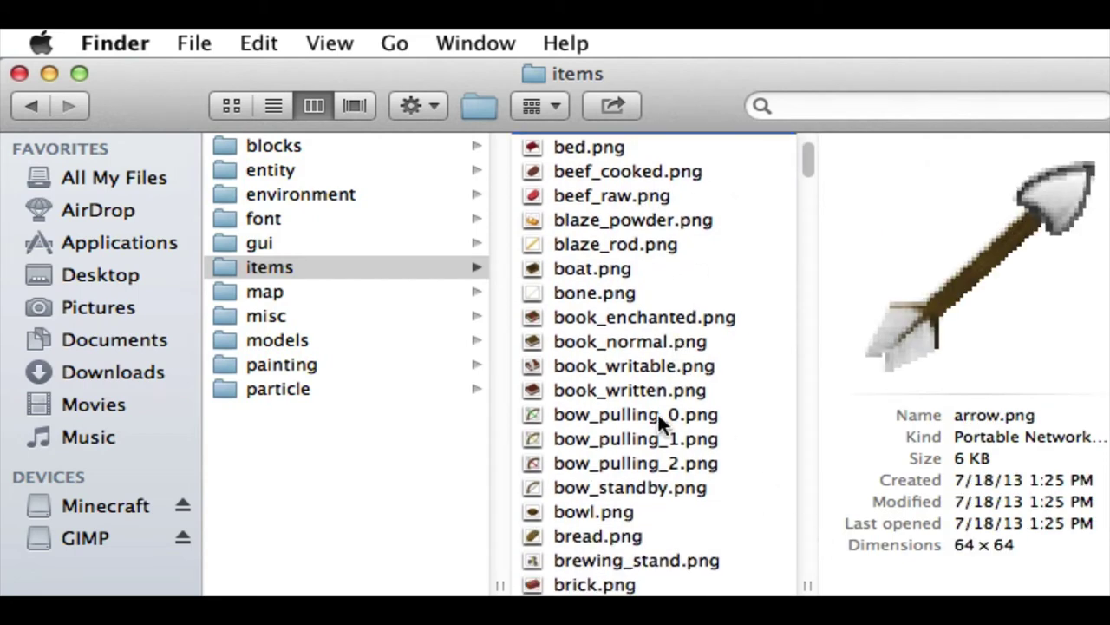
left_click(642, 405)
key("Down")
key("Down")
key("Down")
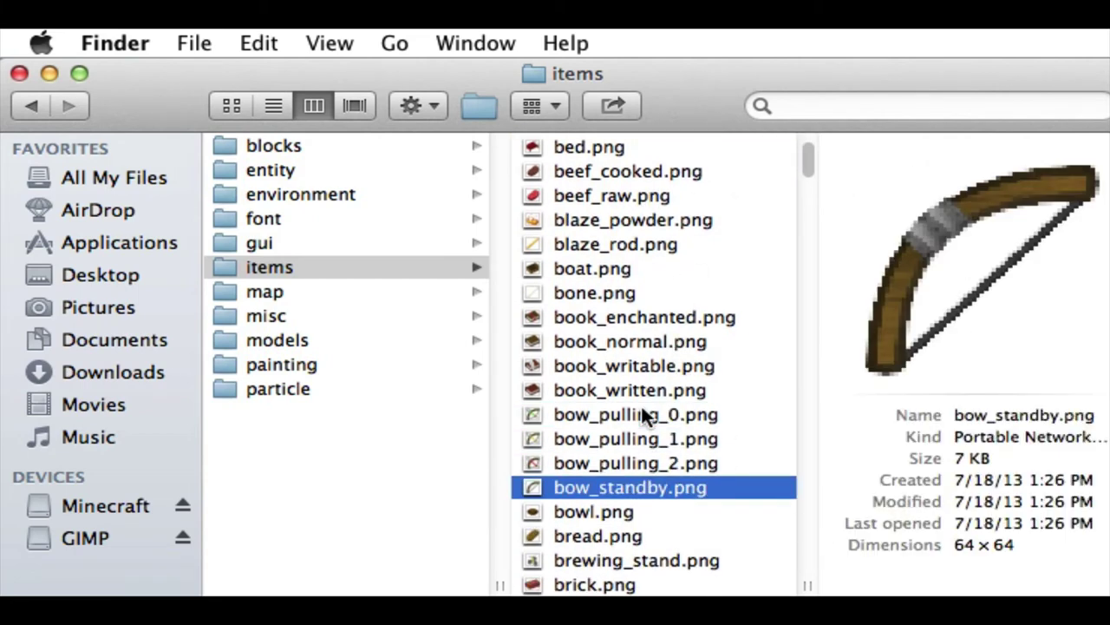
scroll(539, 233, "left", 2)
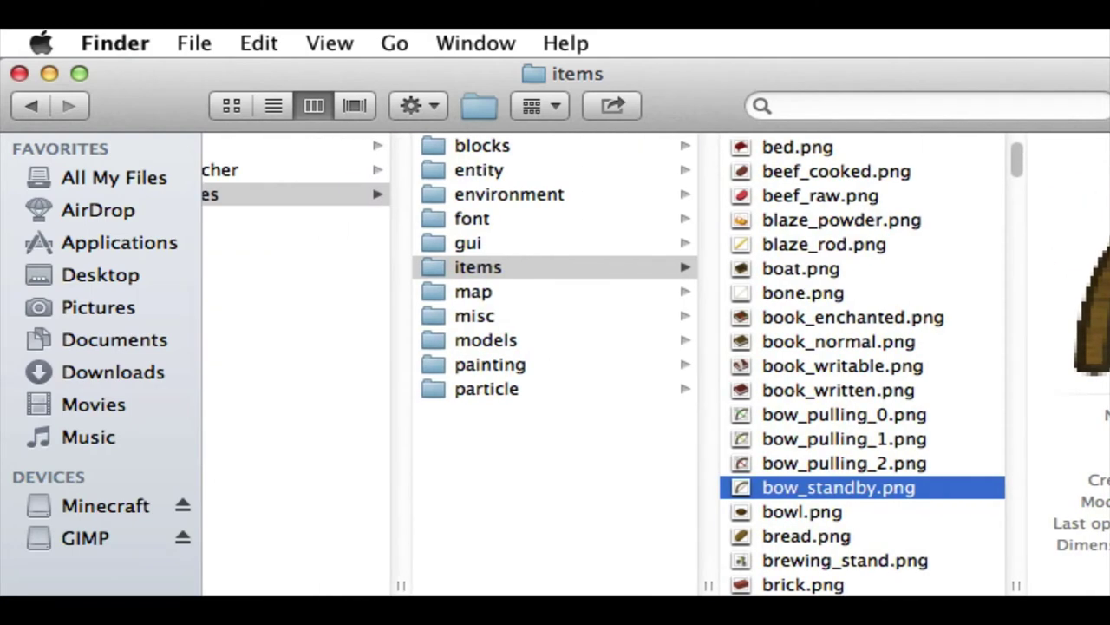
Glance at the gui folder, then jump to the saddle texture in items.
left_click(539, 234)
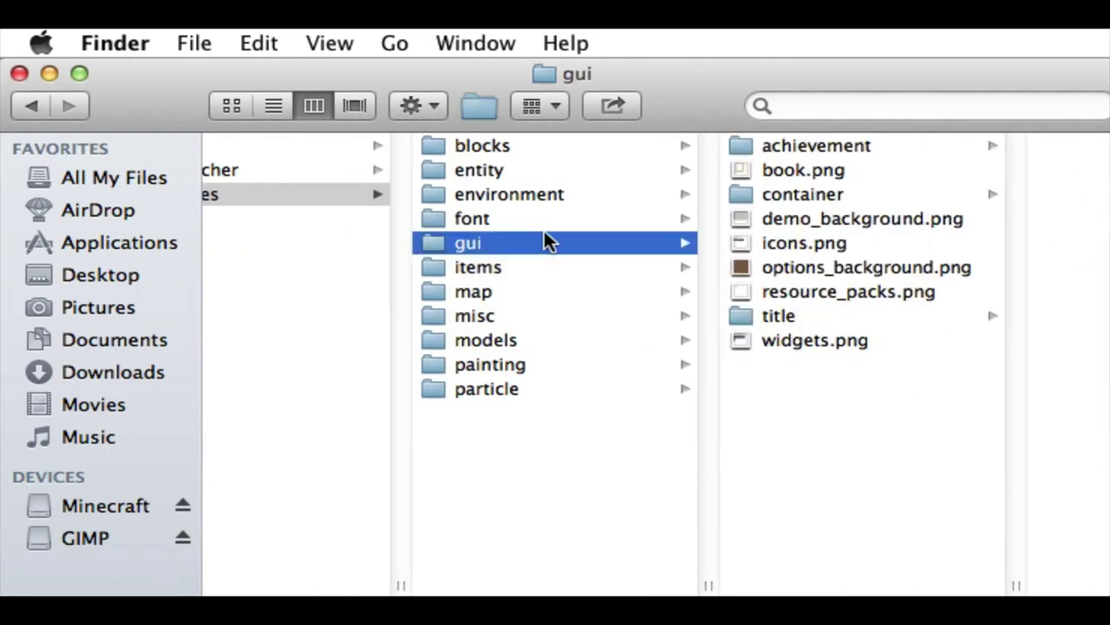
key("Down")
key("Right")
key("s")
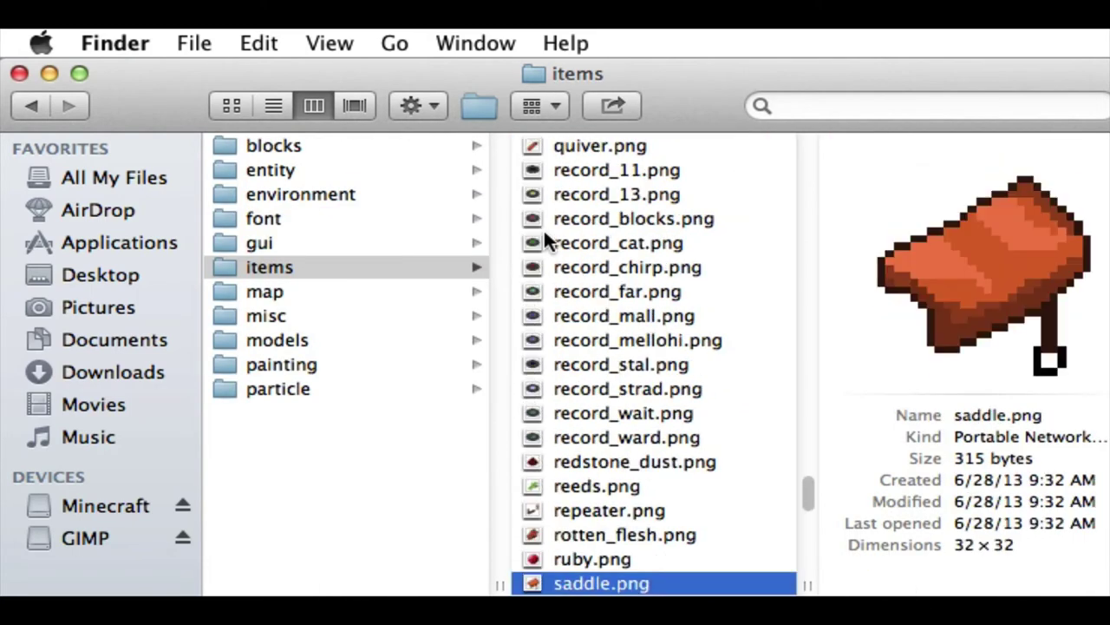
scroll(605, 370, "down", 5)
Preview the diamond sword, horse armor, boots and chestplate textures, then open the lang folder.
key("d")
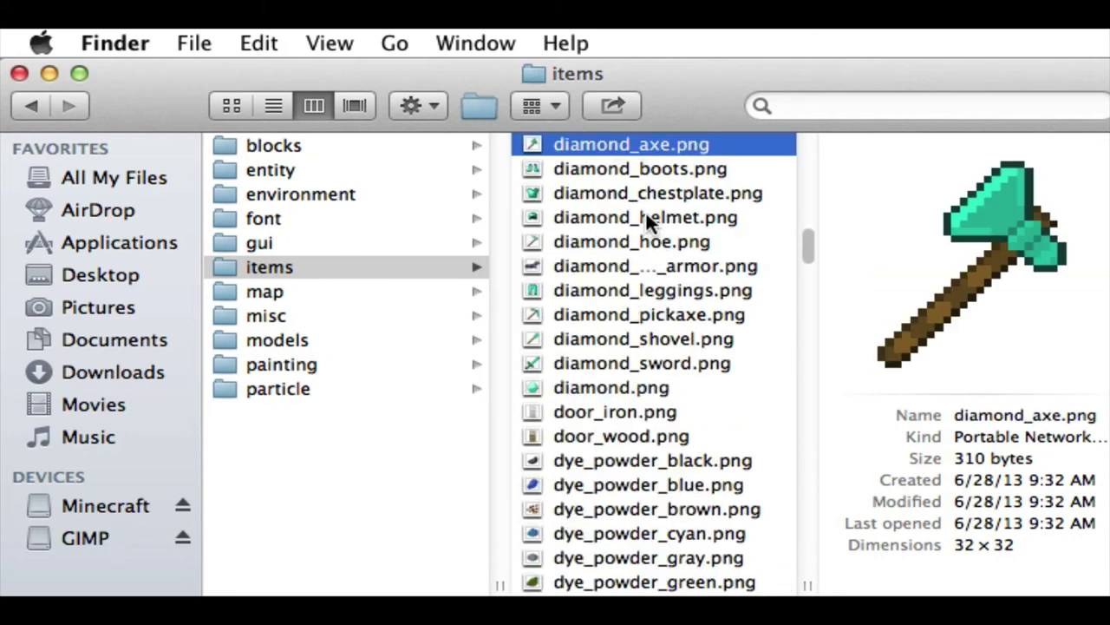
left_click(670, 362)
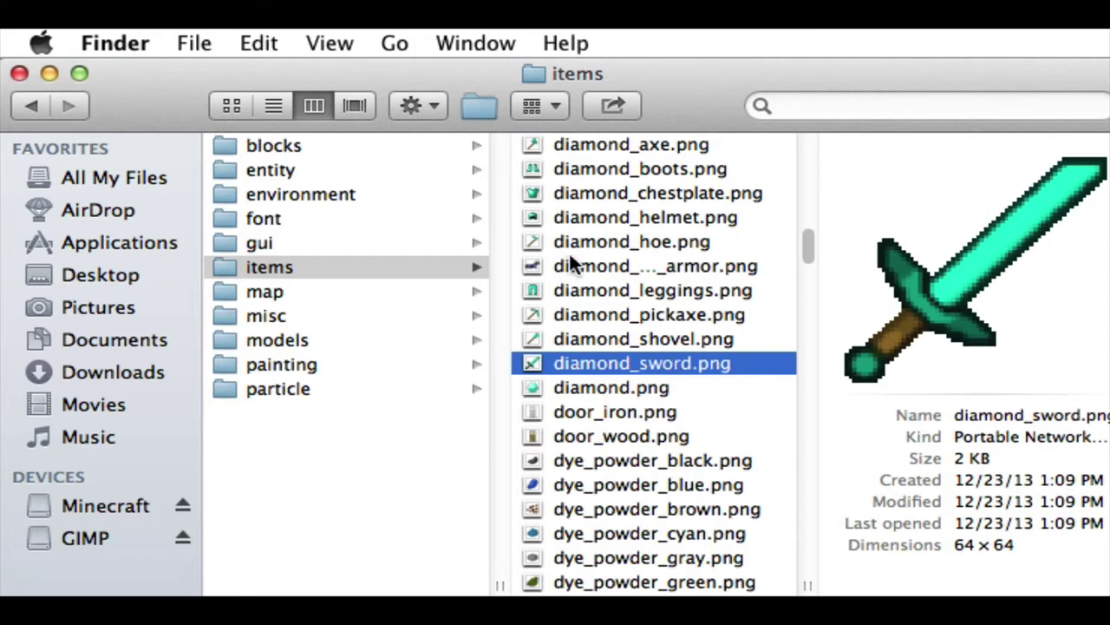
left_click(716, 263)
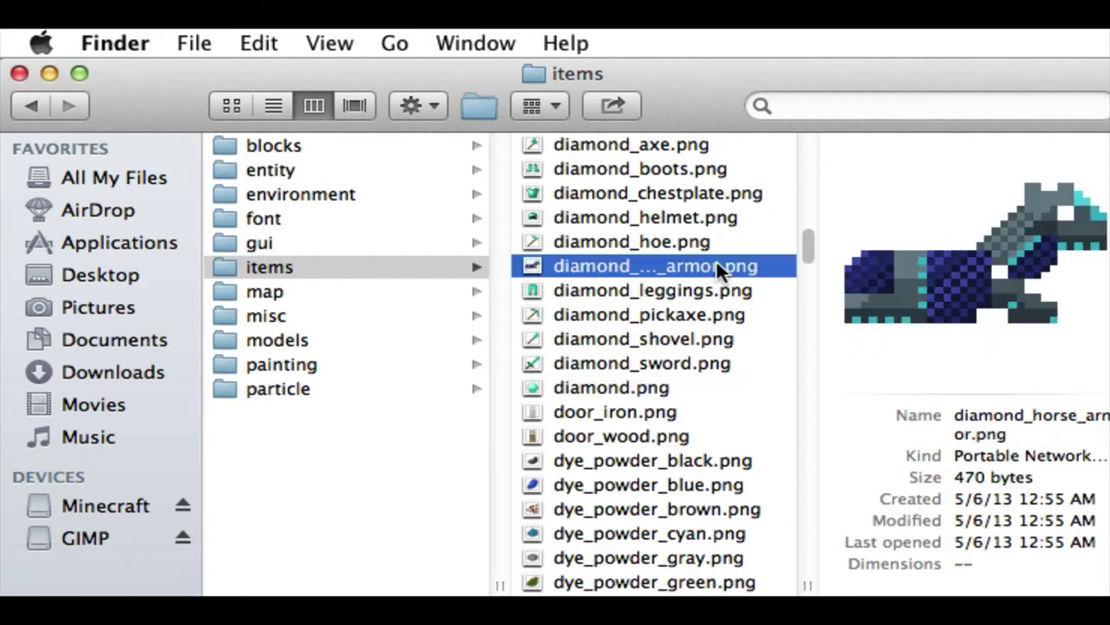
left_click(683, 168)
left_click(692, 191)
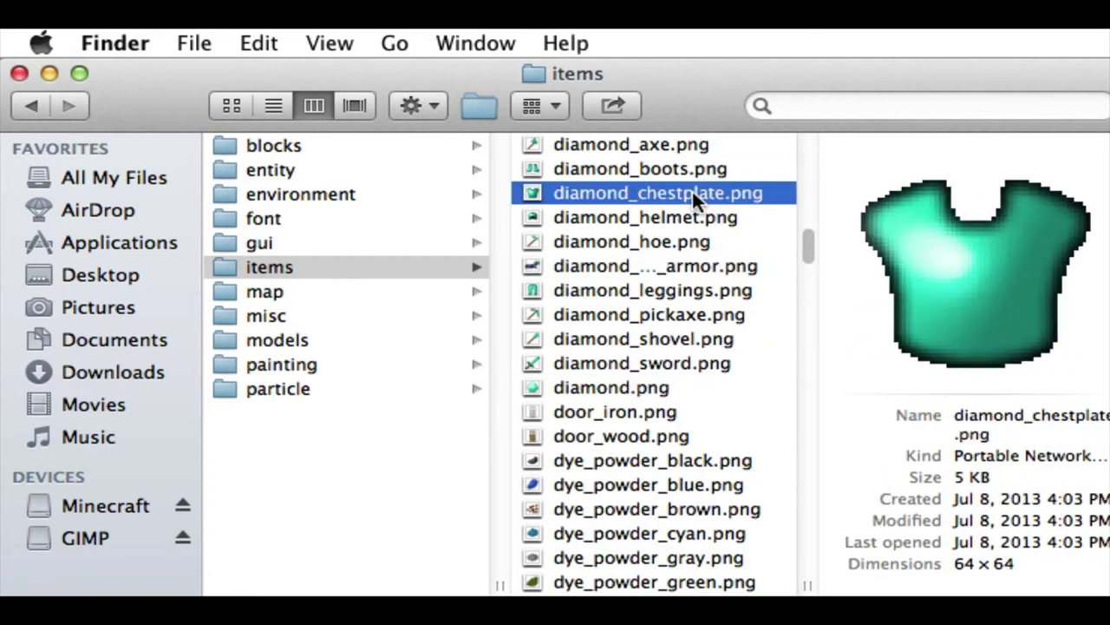
key("Left")
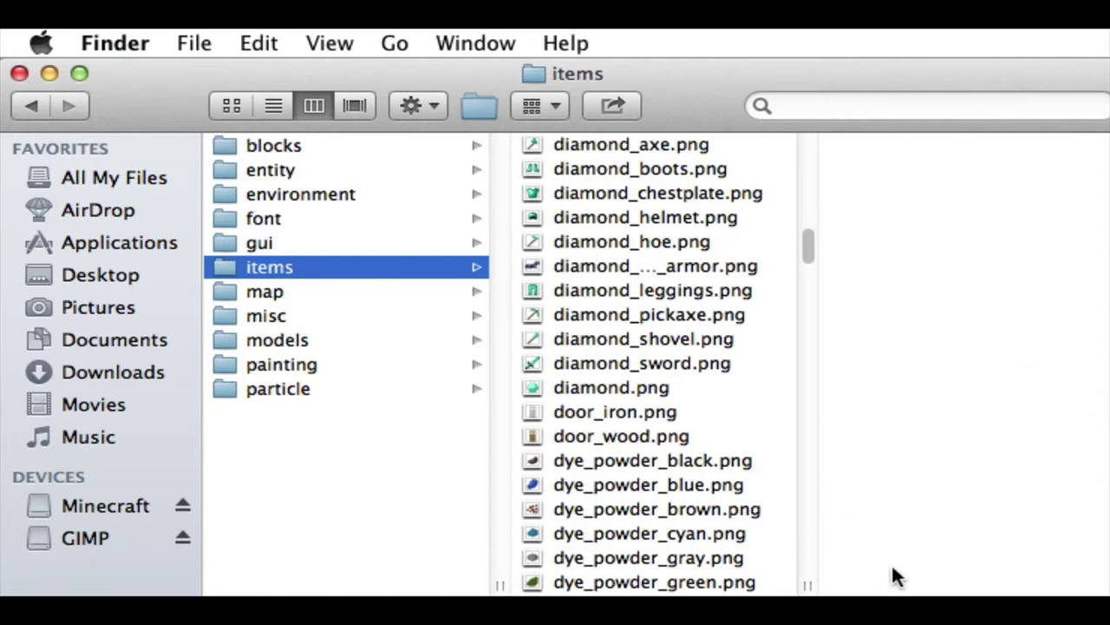
scroll(910, 584, "left", 5)
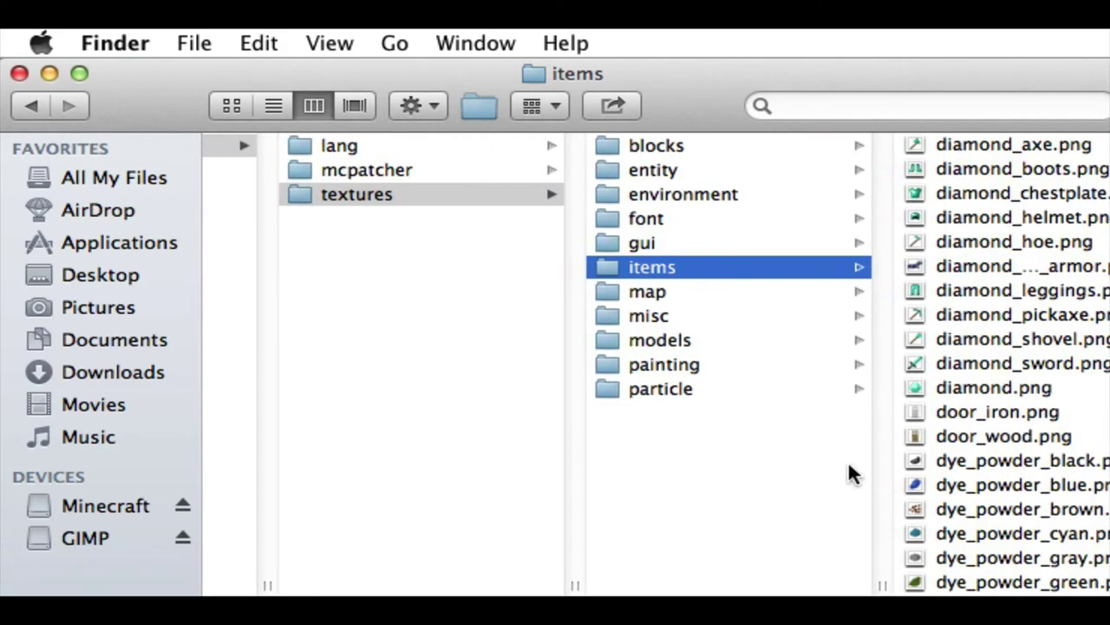
left_click(511, 152)
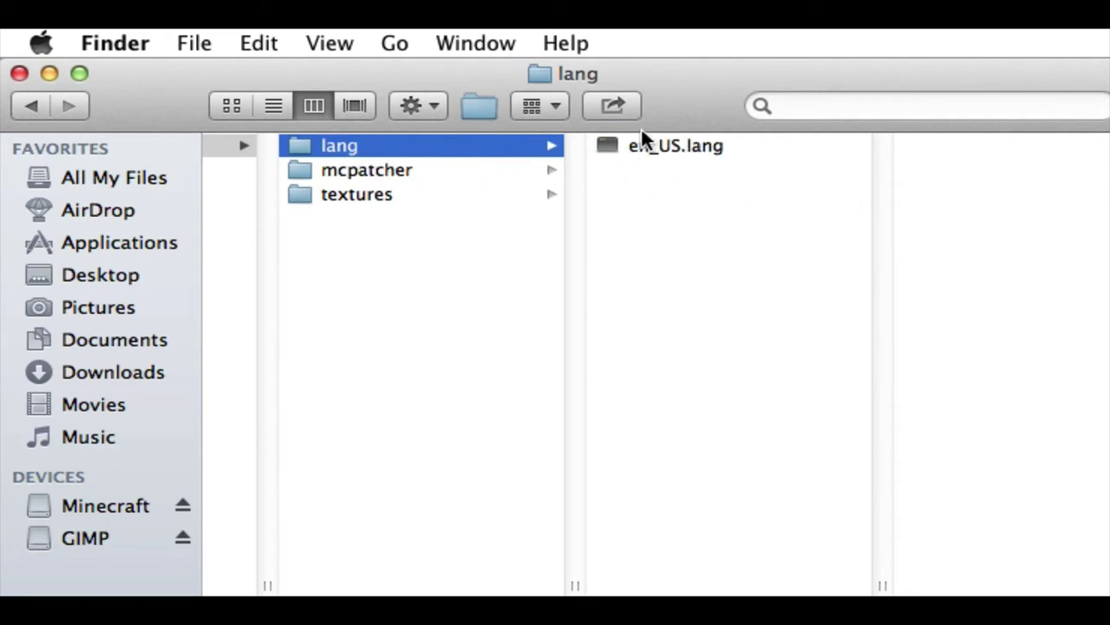
double_click(695, 144)
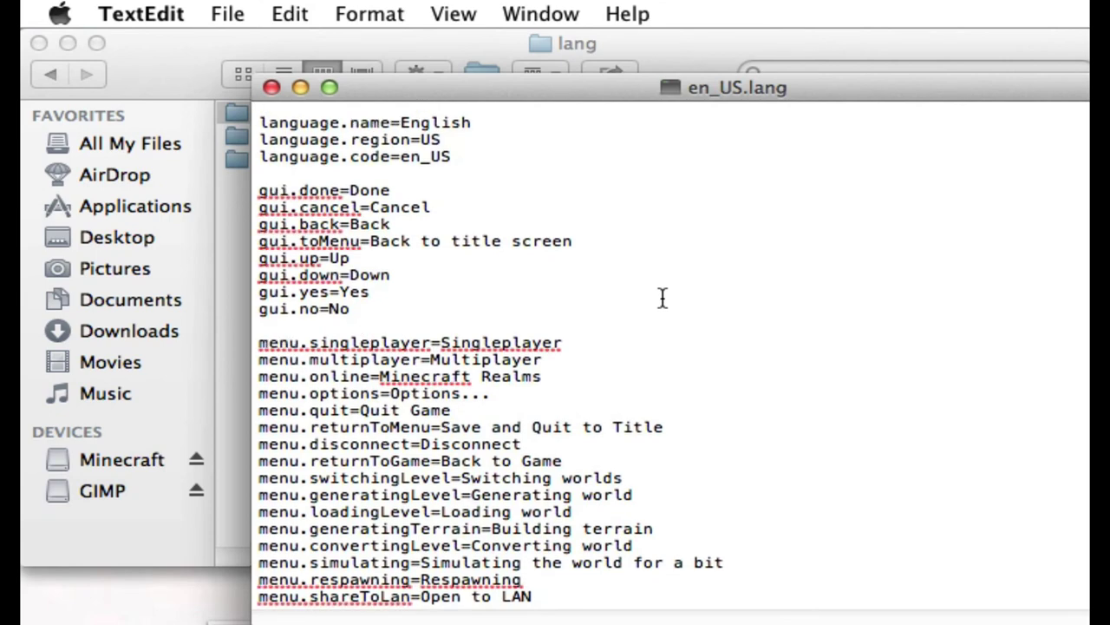
key("super+f")
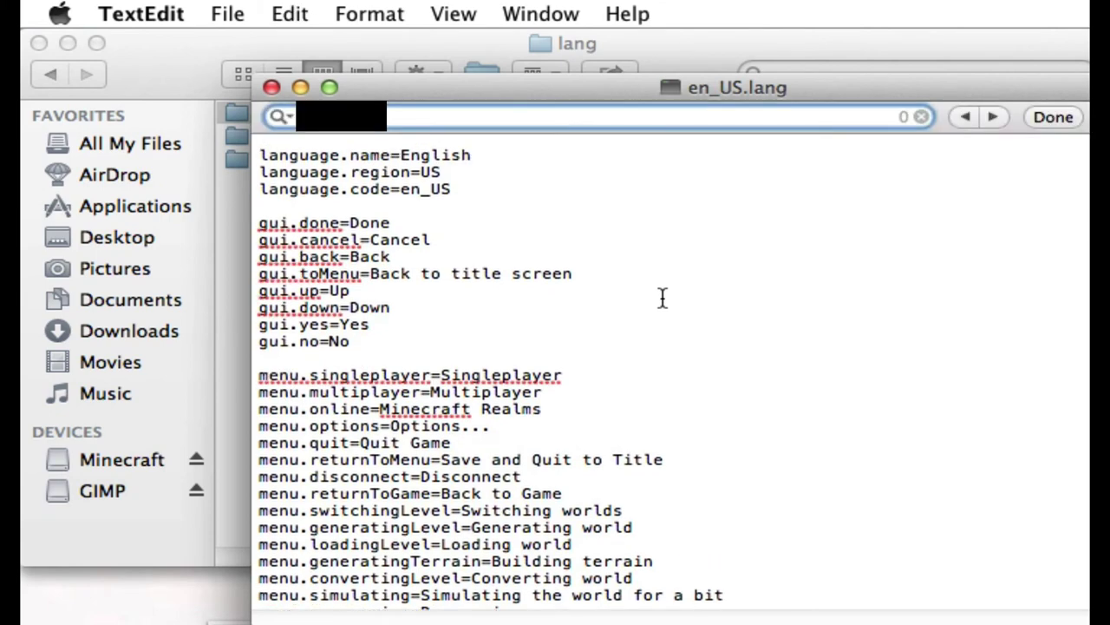
type("gold")
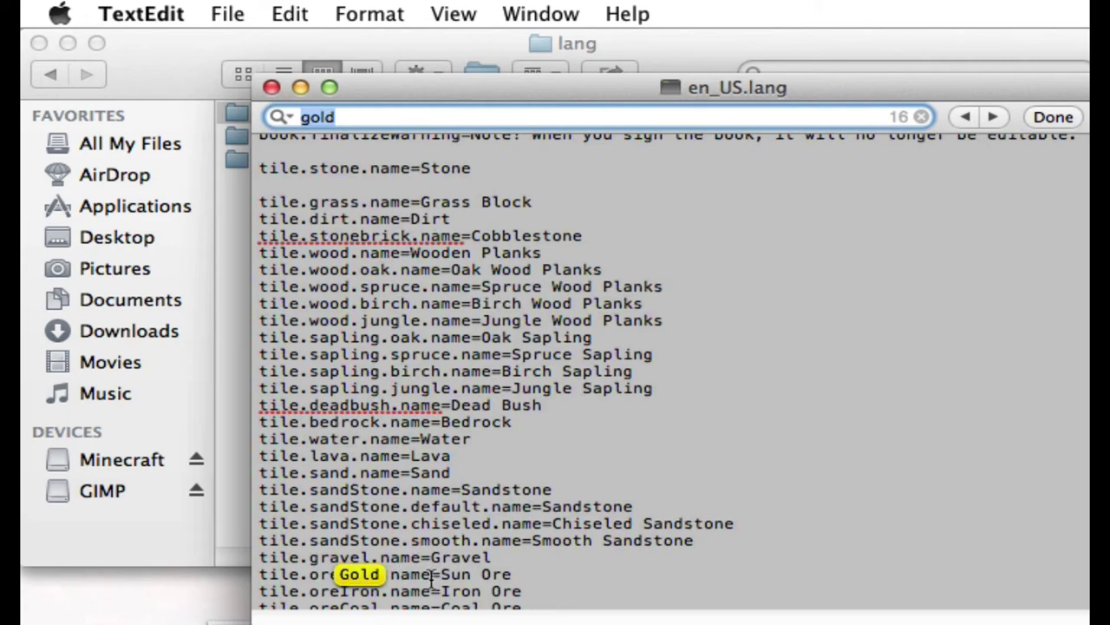
left_click(920, 116)
left_click_drag(261, 572, 423, 569)
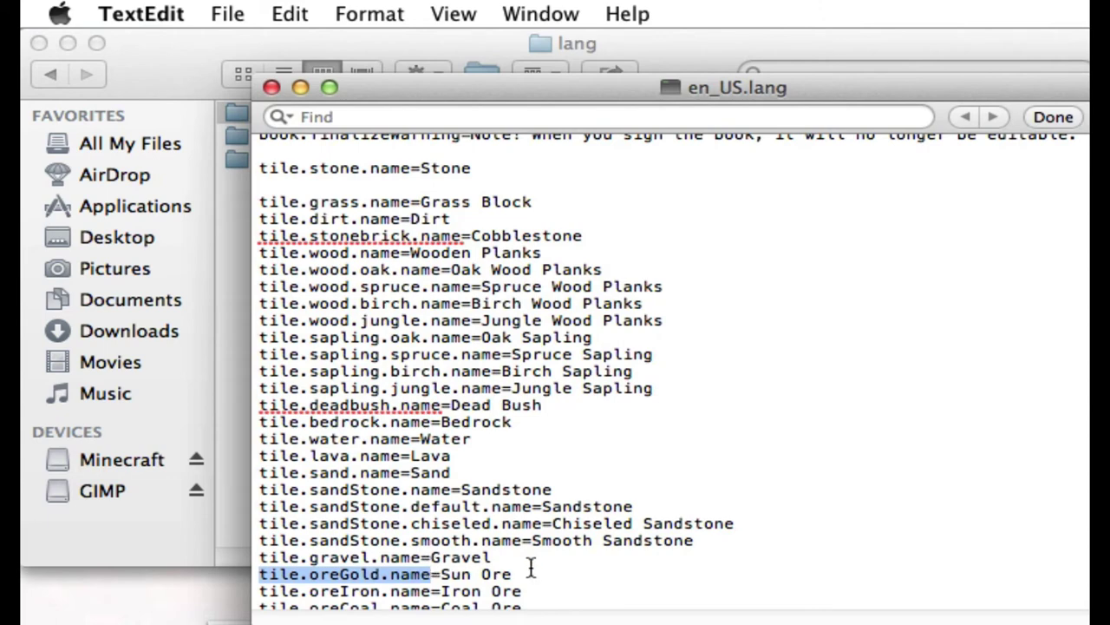
left_click_drag(526, 572, 261, 559)
left_click(719, 572)
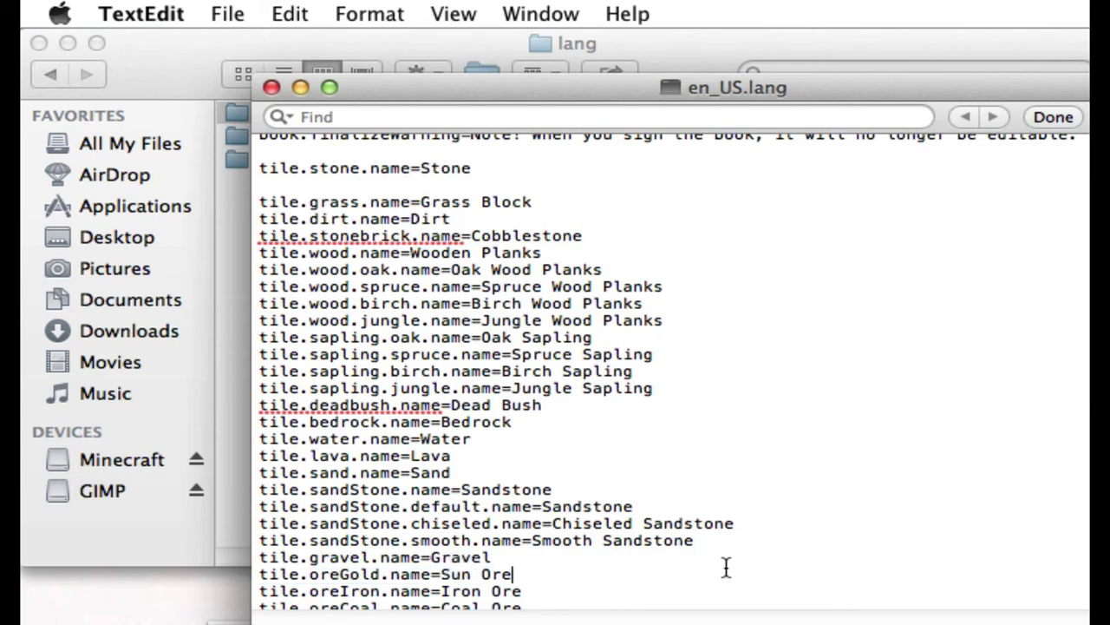
left_click_drag(536, 592, 451, 590)
left_click(548, 571)
left_click_drag(263, 575, 438, 591)
left_click(502, 577)
left_click_drag(512, 575, 441, 575)
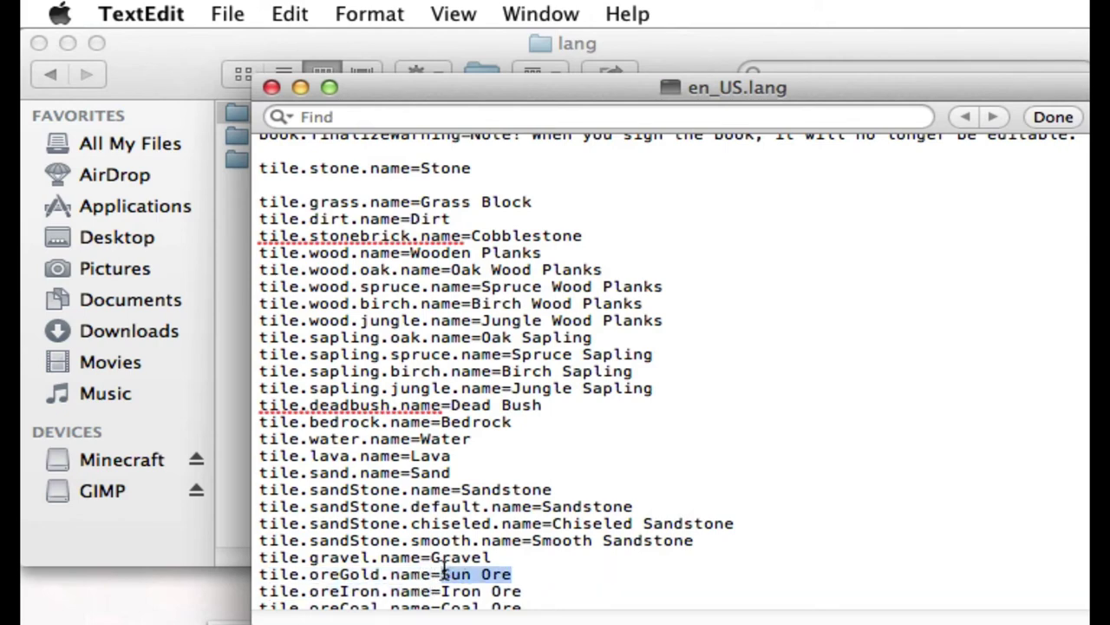
left_click(634, 586)
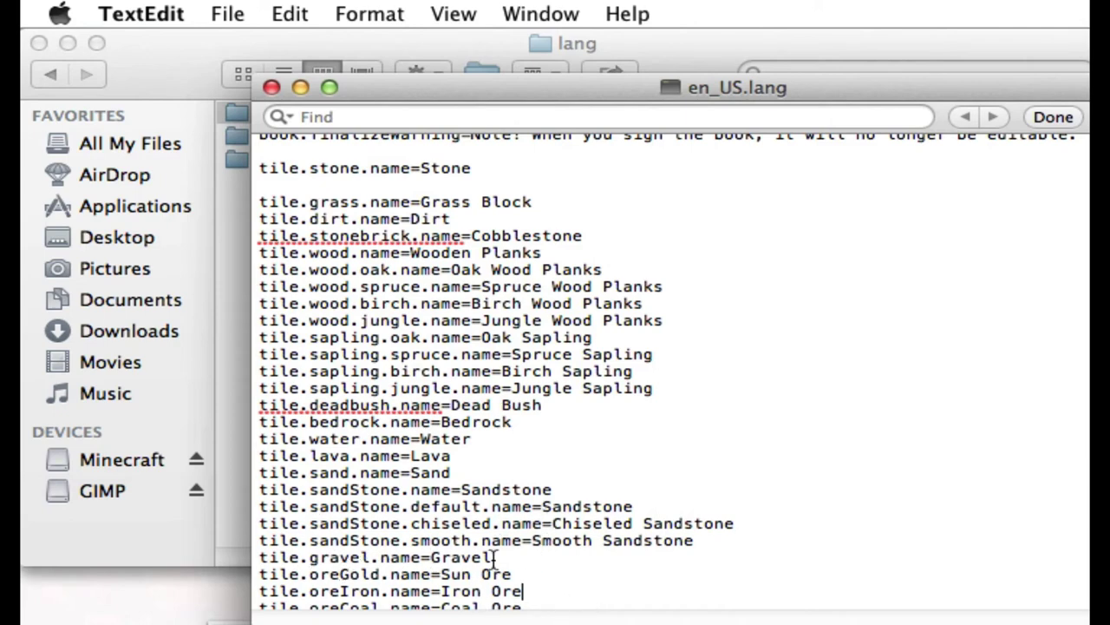
scroll(553, 523, "down", 10)
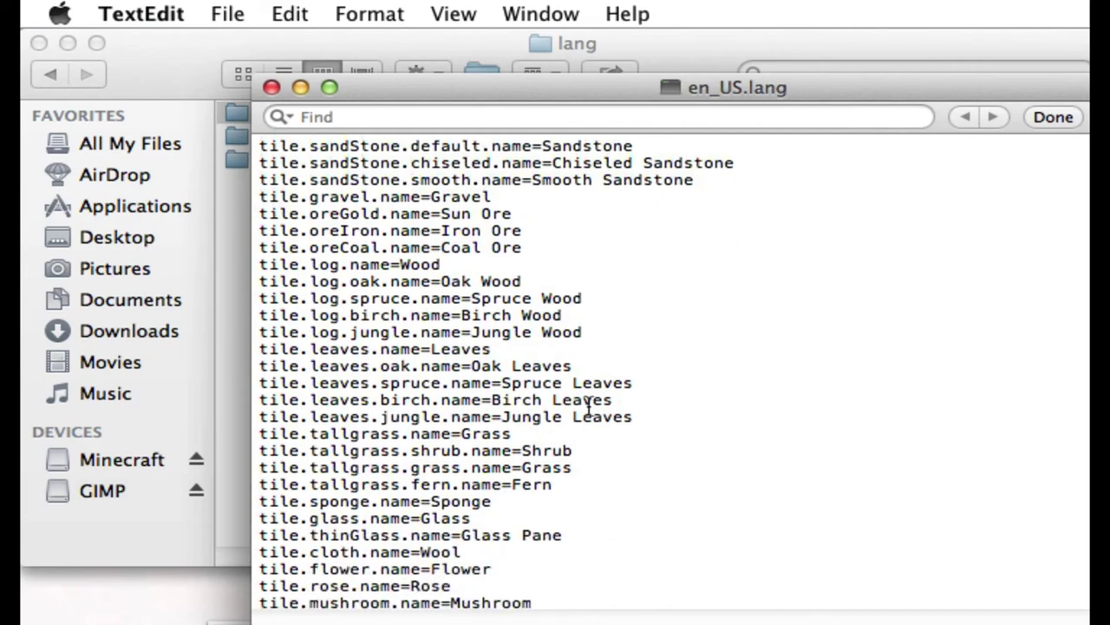
scroll(581, 412, "down", 4)
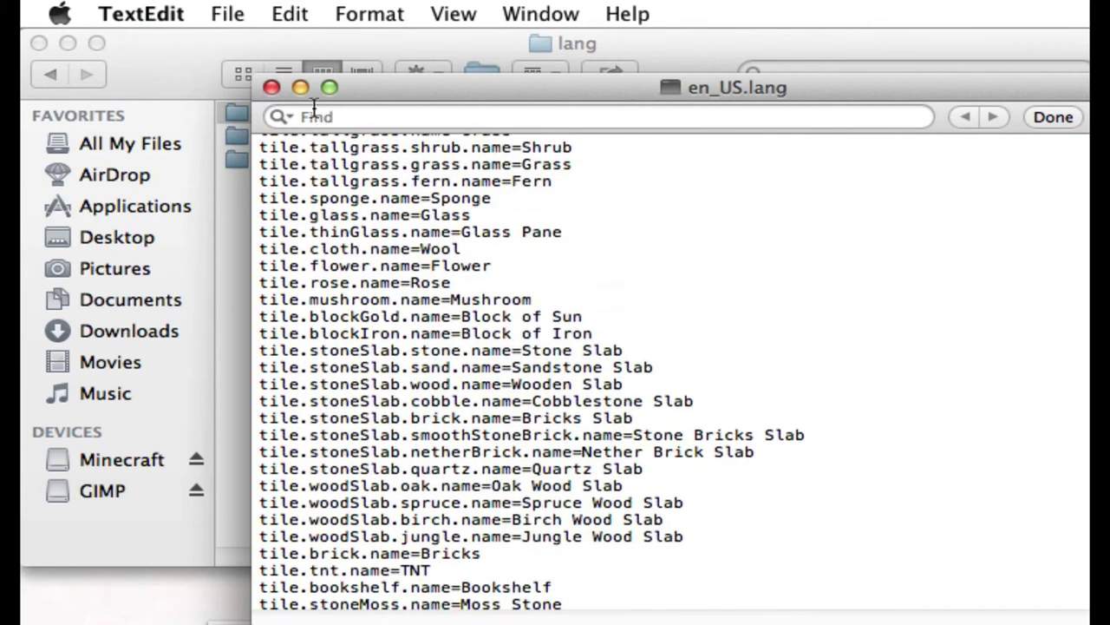
left_click(275, 88)
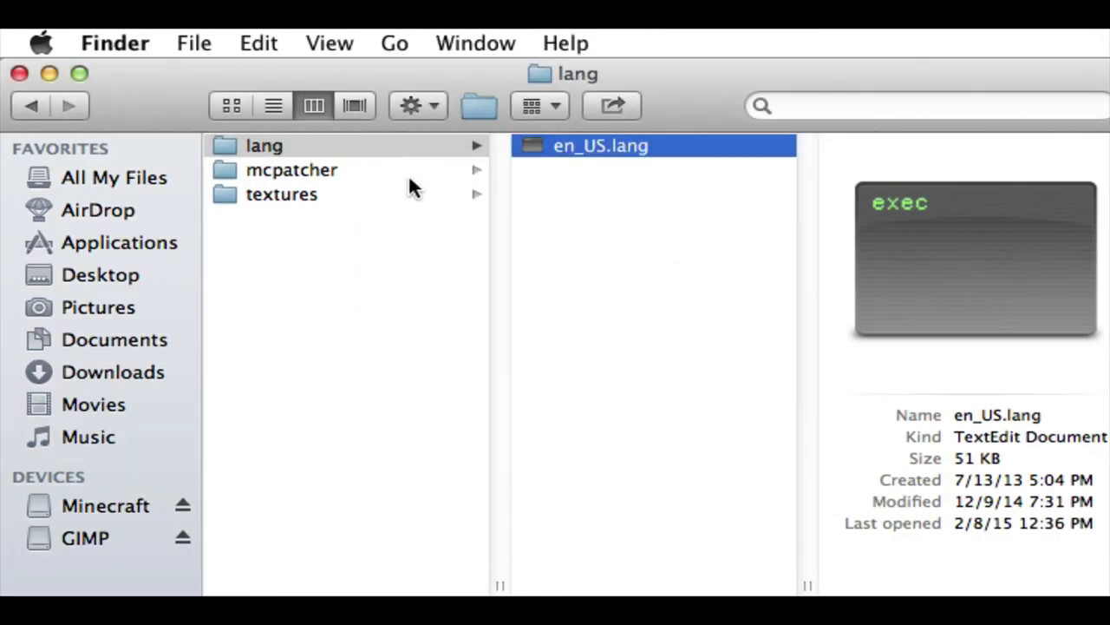
Browse Sunpack's entity, environment and blocks texture folders.
left_click(409, 191)
left_click(676, 165)
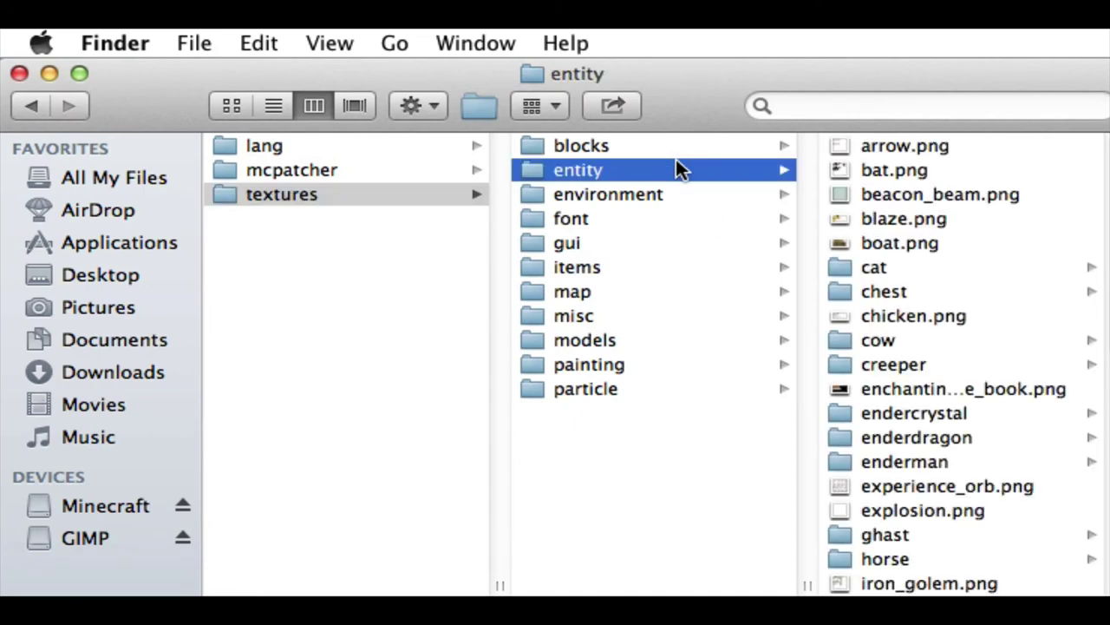
key("Up")
key("Down")
key("Down")
left_click(699, 142)
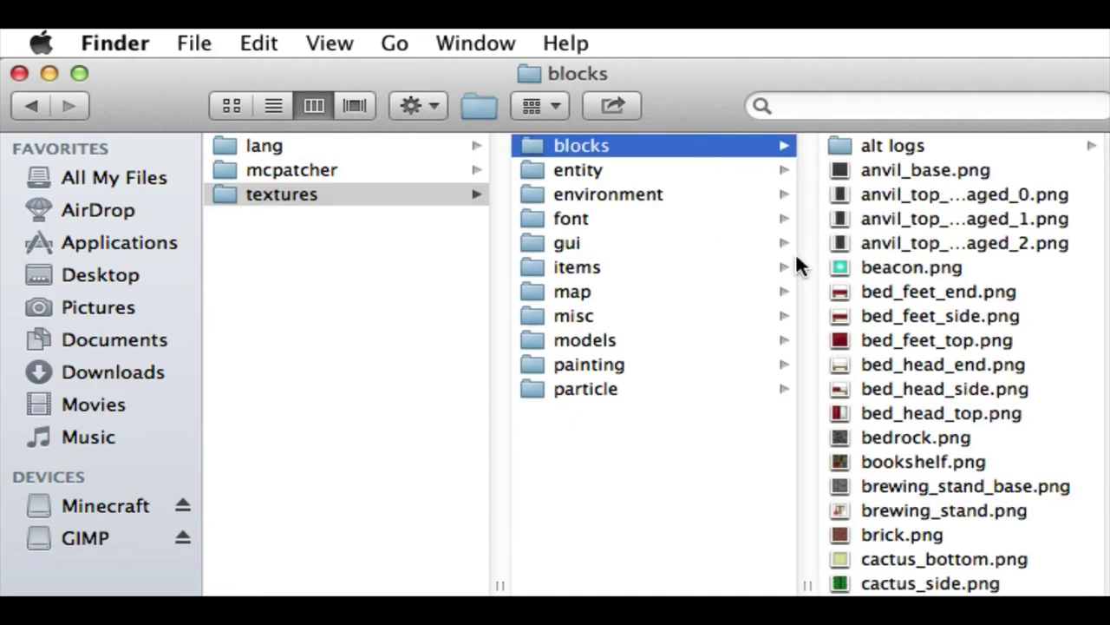
scroll(762, 548, "left", 10)
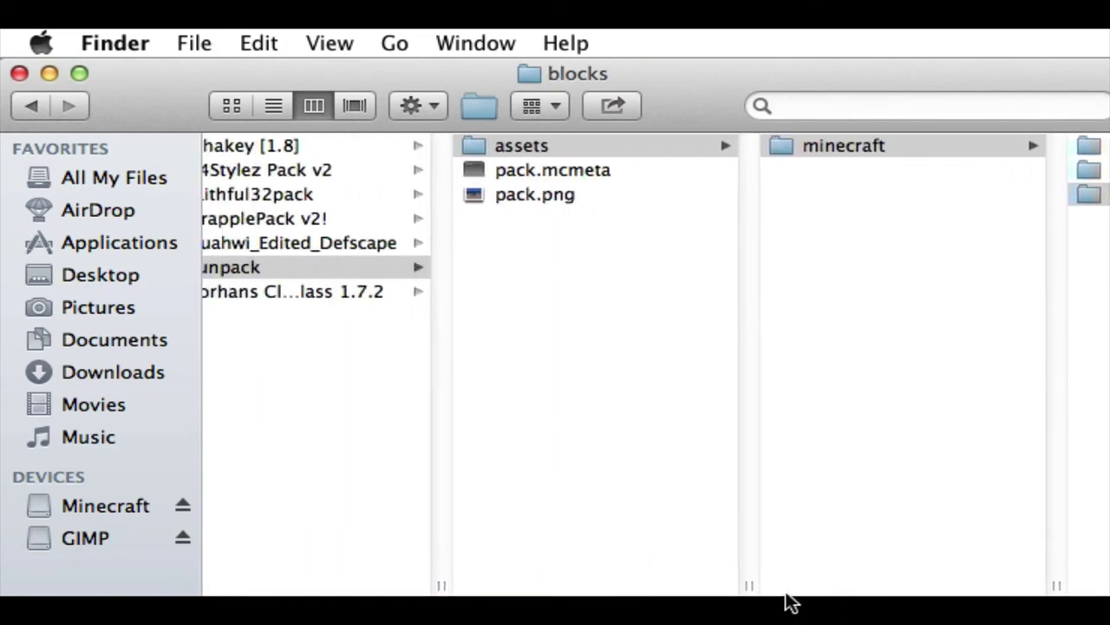
Open Huahwi_Edited_Defscape's assets › minecraft › textures › items and select apple_golden.png.
left_click(393, 241)
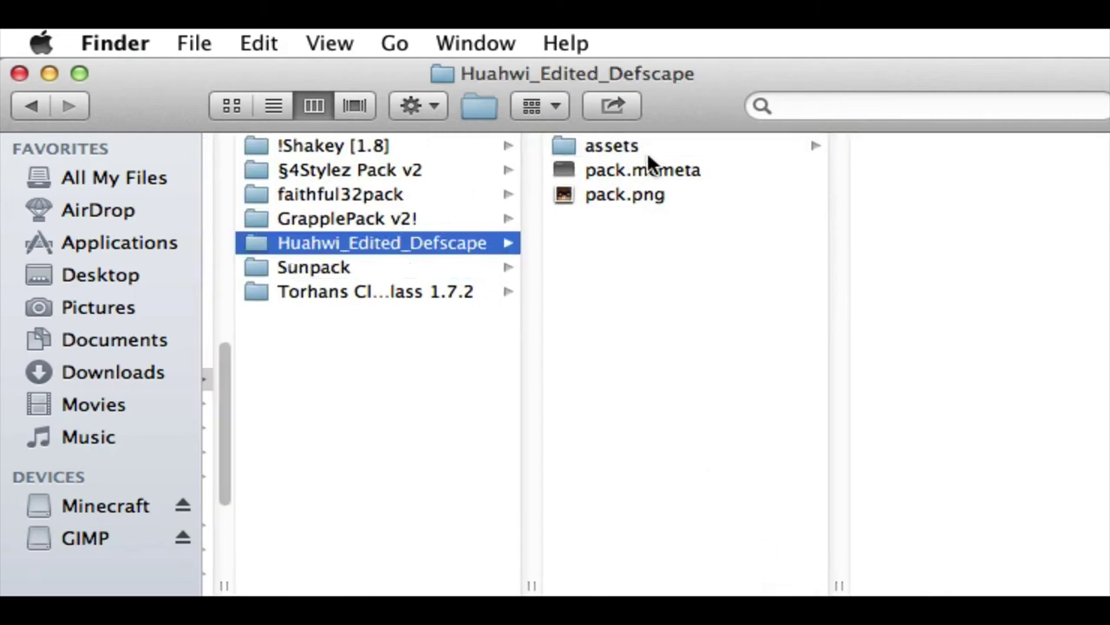
left_click(692, 146)
left_click(1008, 145)
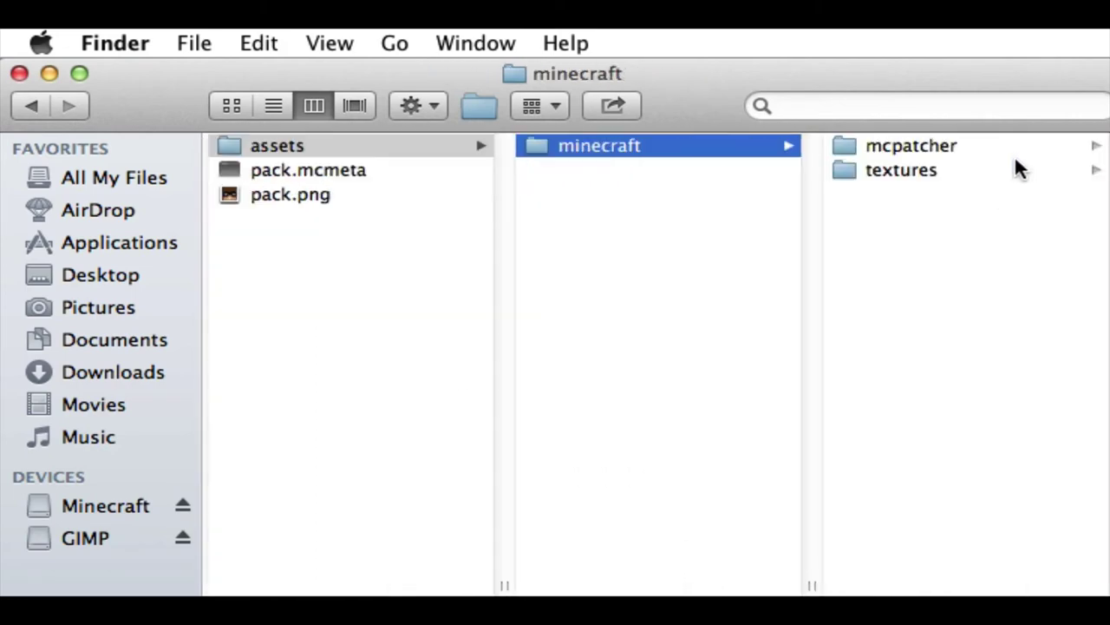
left_click(1013, 167)
left_click(1015, 150)
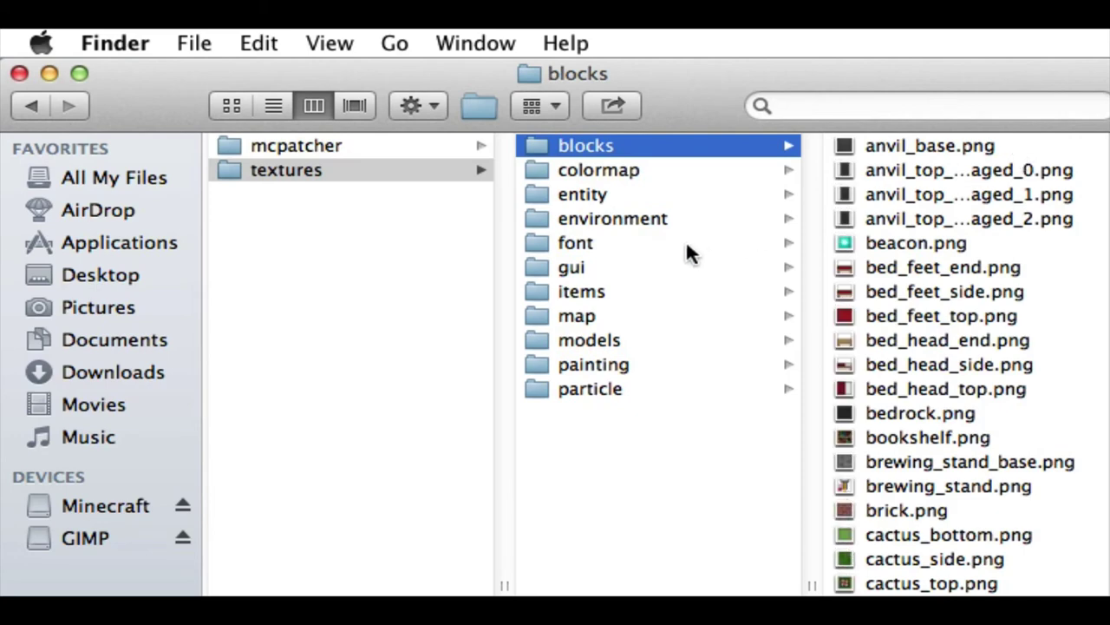
left_click(617, 292)
left_click(884, 148)
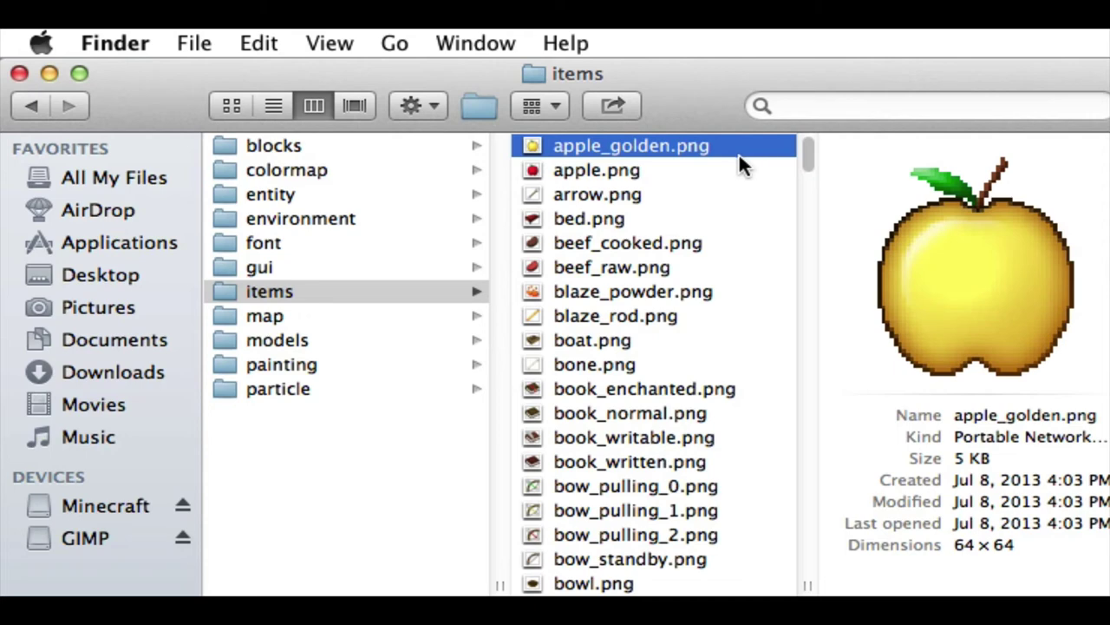
Copy Huahwi's apple_golden.png and open Sunpack's textures › items folder.
right_click(716, 146)
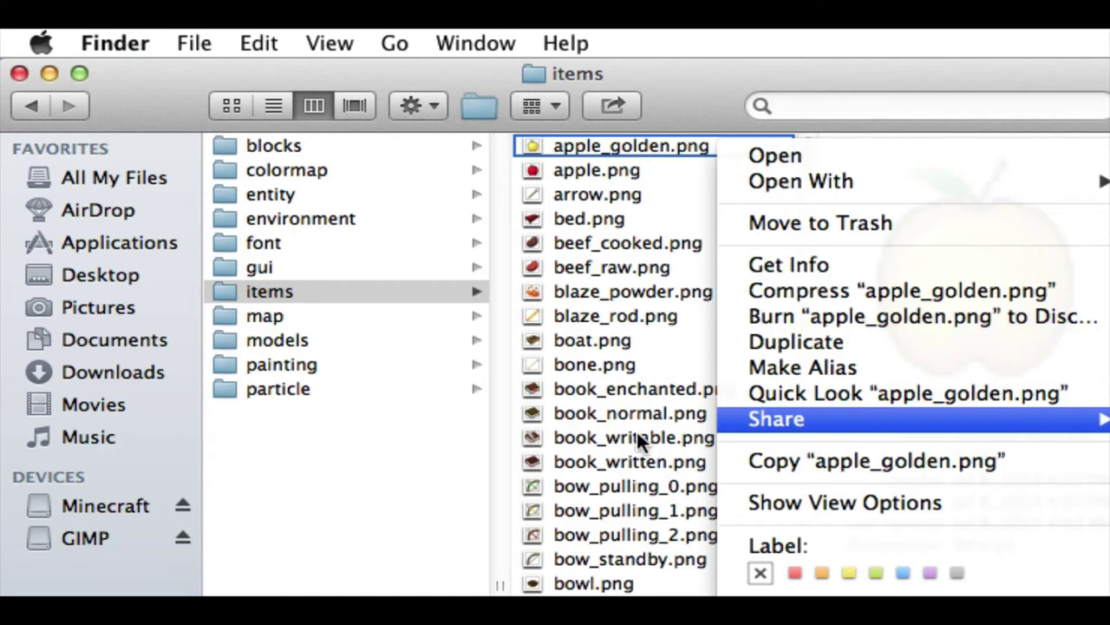
left_click(863, 464)
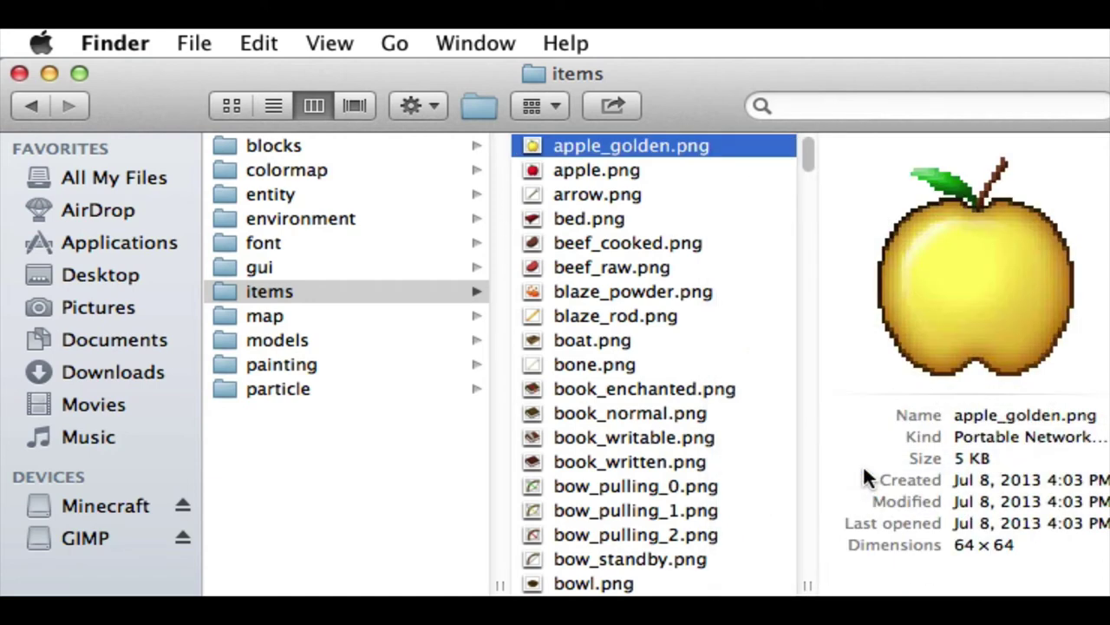
scroll(705, 549, "left", 10)
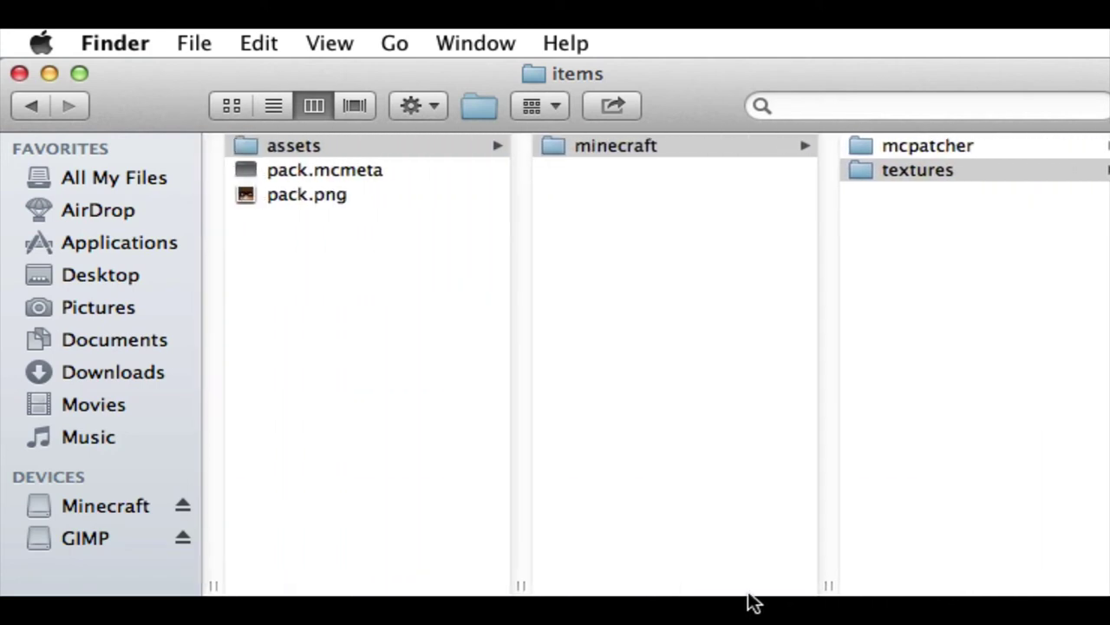
scroll(720, 602, "left", 5)
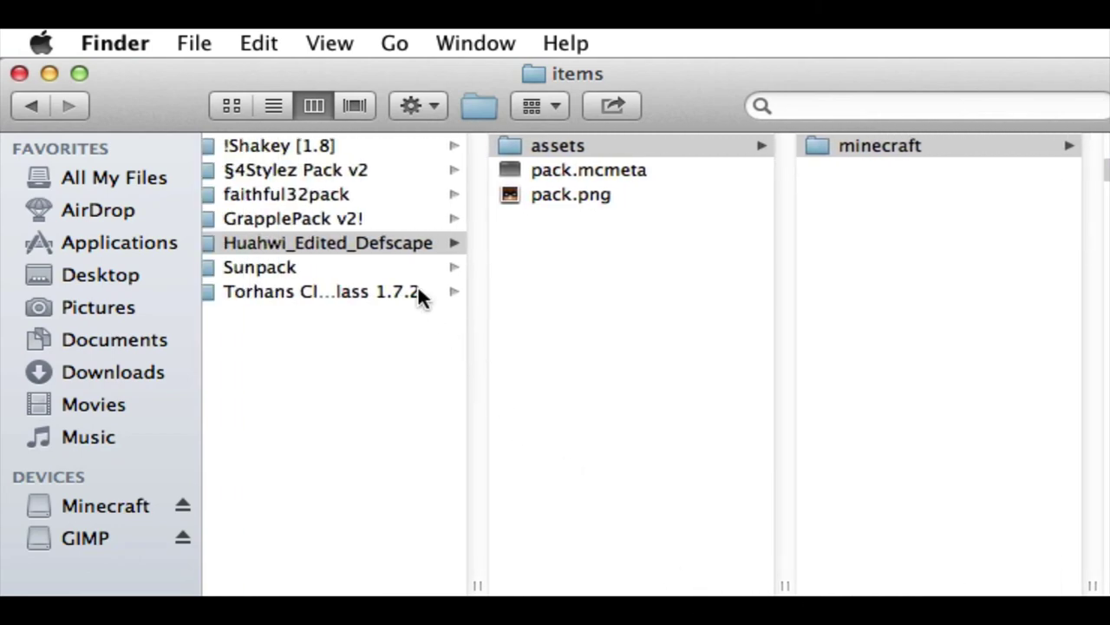
left_click(407, 268)
left_click(700, 147)
left_click(885, 147)
left_click(1032, 194)
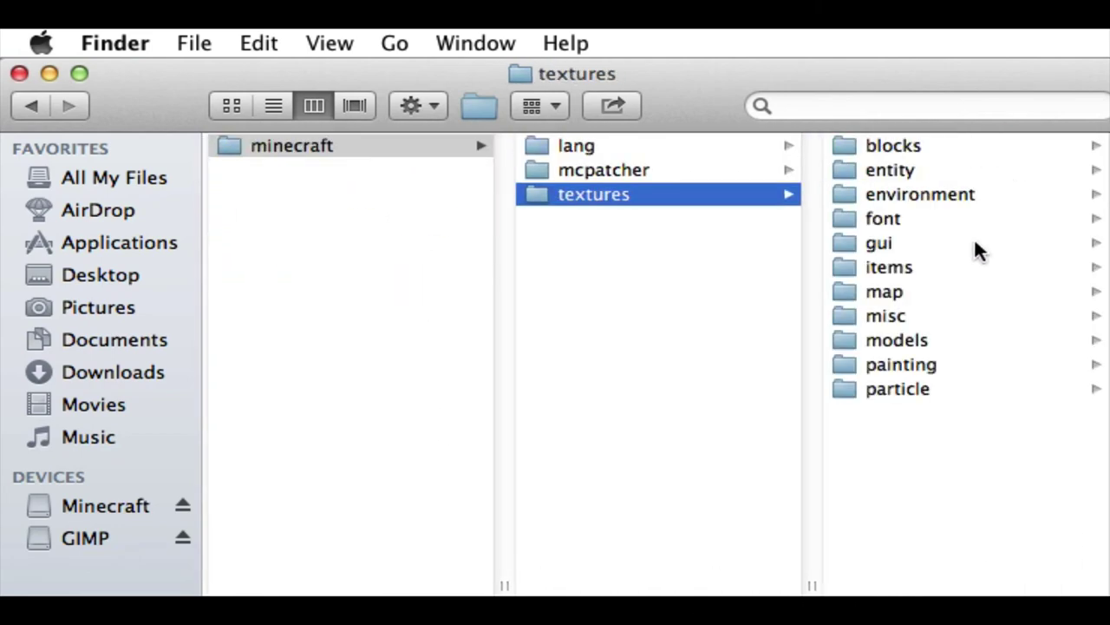
left_click(933, 267)
left_click(987, 154)
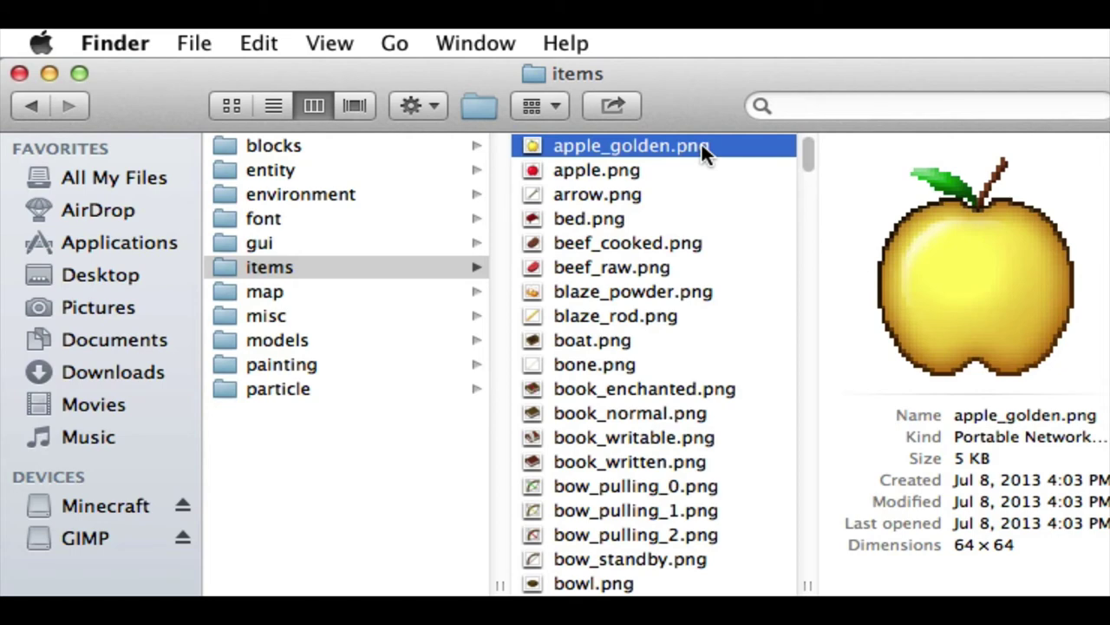
Paste it into Sunpack's items, replacing the existing apple_golden.png, and check its preview.
left_click(416, 261)
right_click(415, 265)
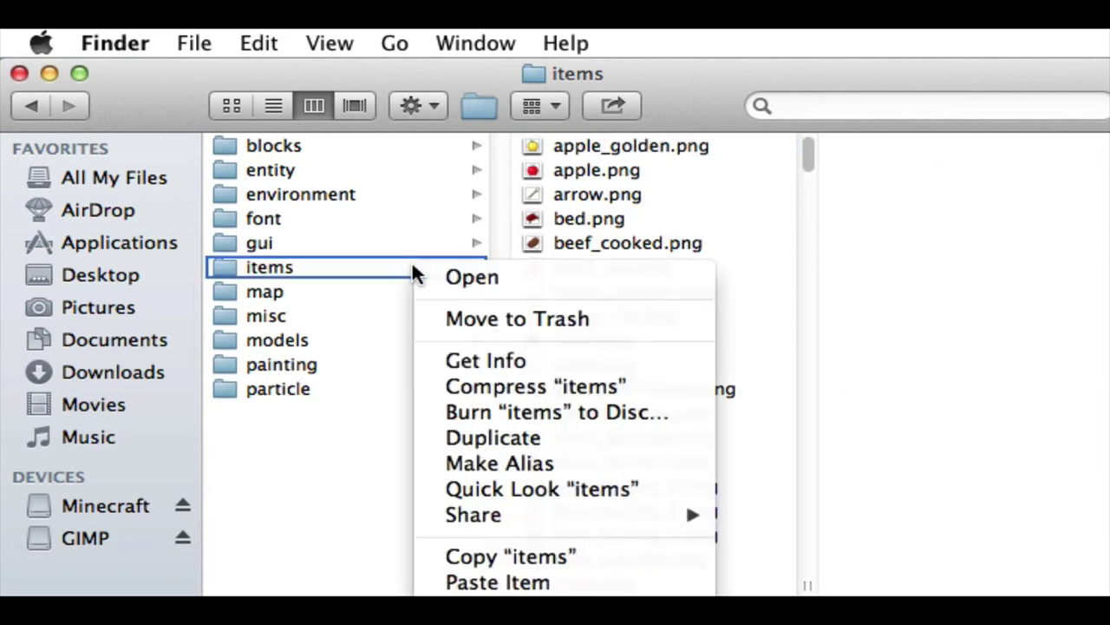
left_click(499, 582)
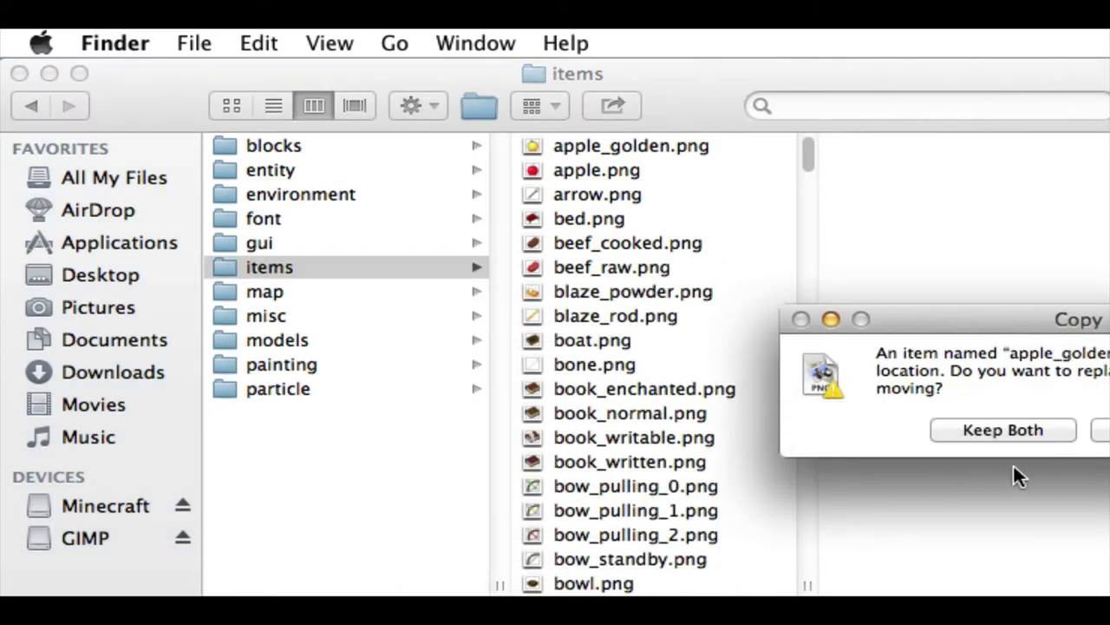
left_click(1100, 430)
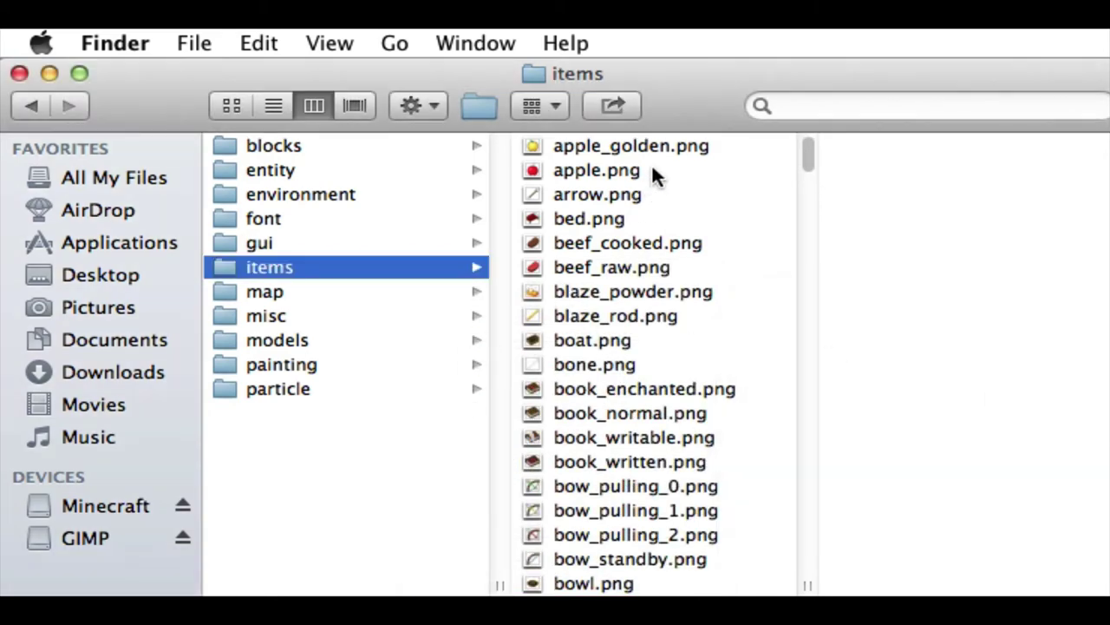
left_click(669, 146)
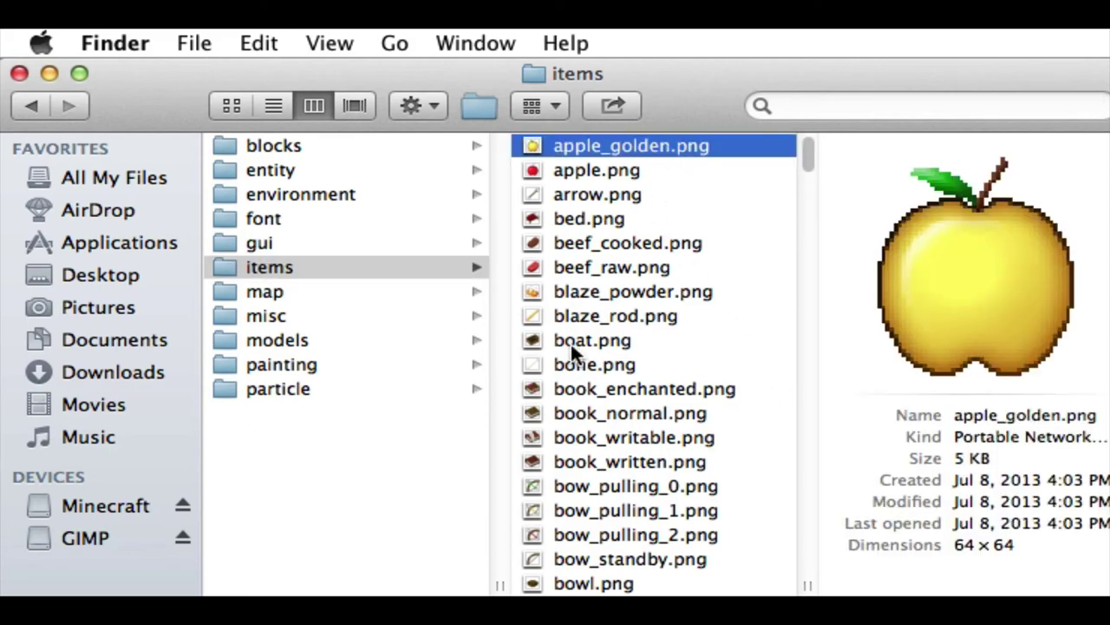
scroll(859, 529, "left", 5)
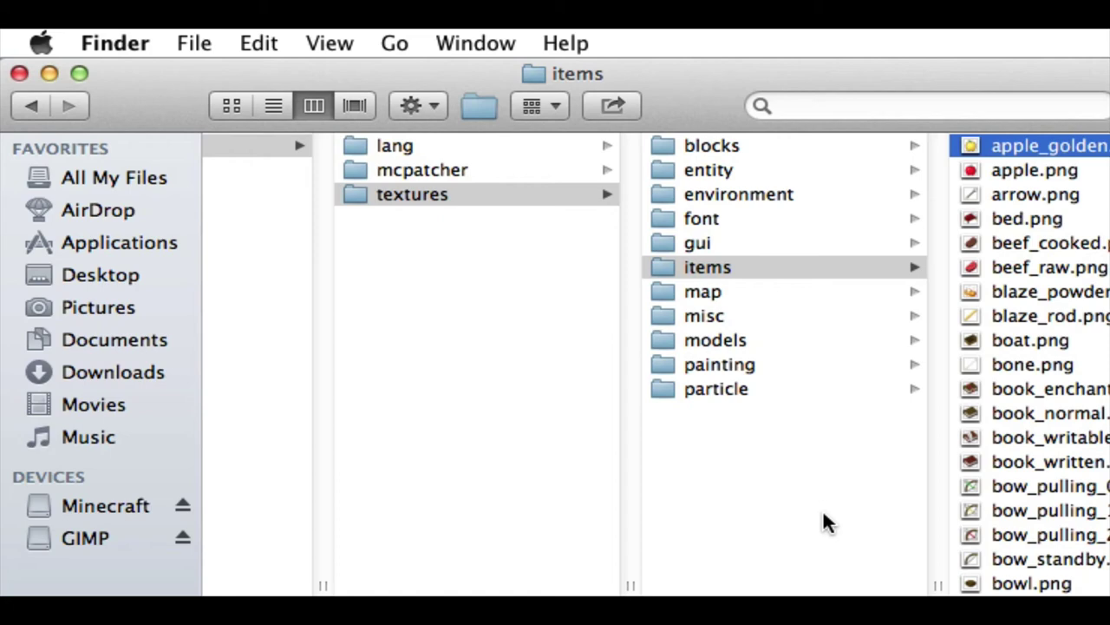
scroll(998, 599, "right", 3)
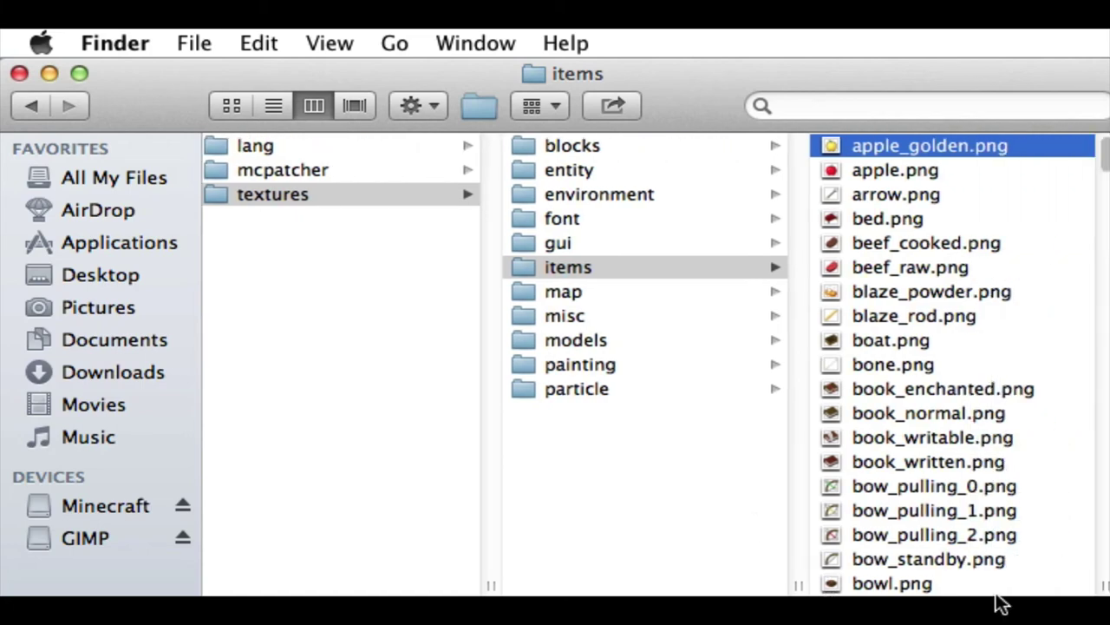
scroll(908, 350, "down", 5)
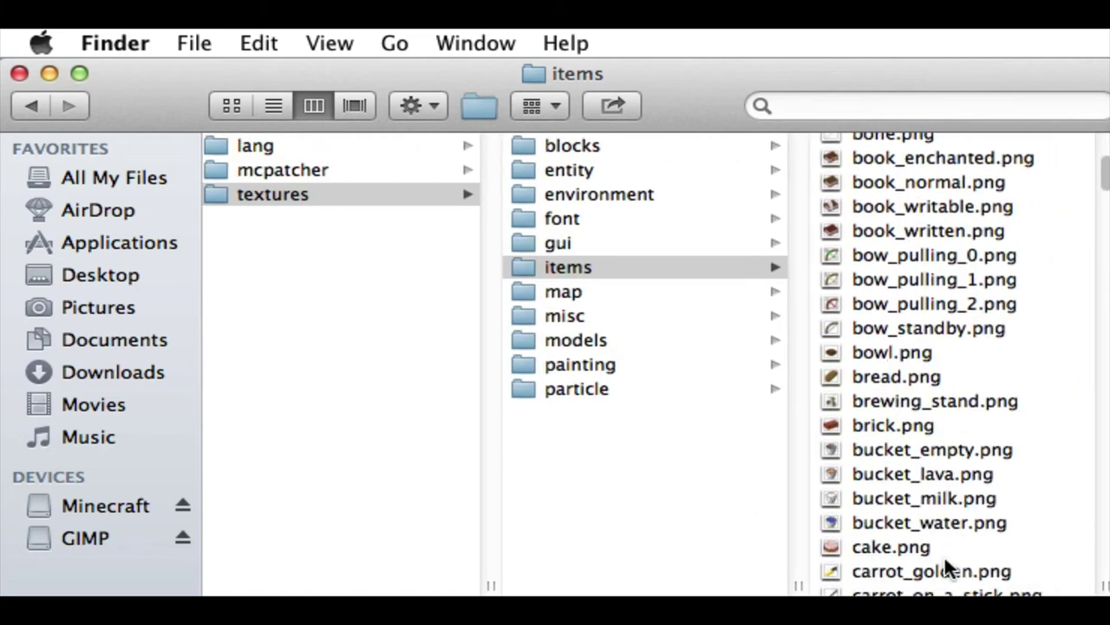
scroll(862, 598, "left", 6)
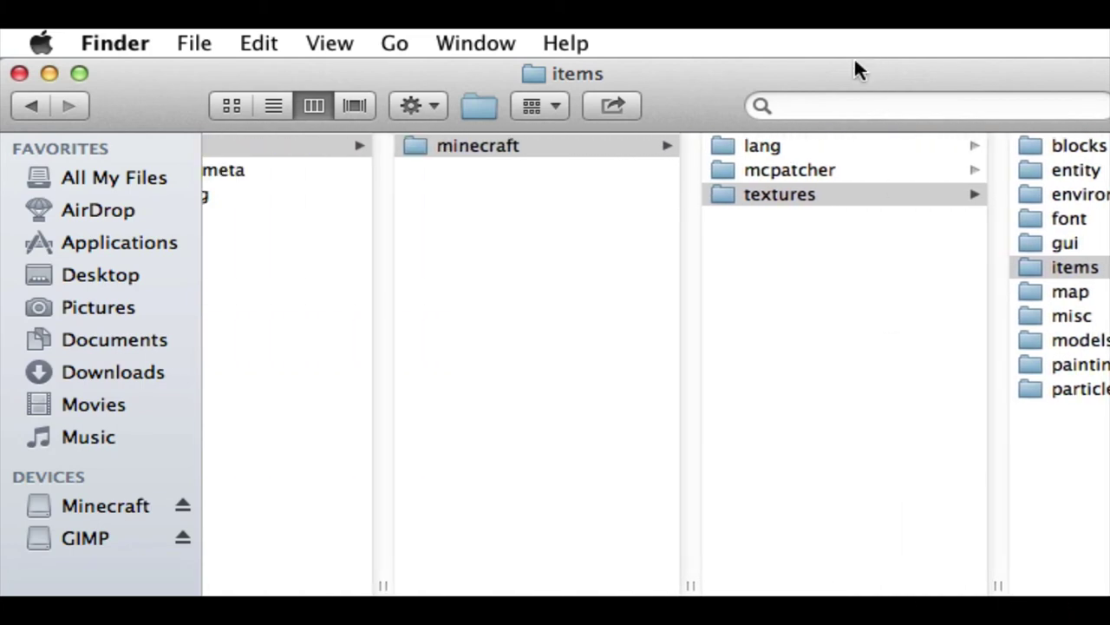
Browse the gui, entity and environment textures, comparing the rain.png and sun.png previews.
scroll(910, 595, "left", 2)
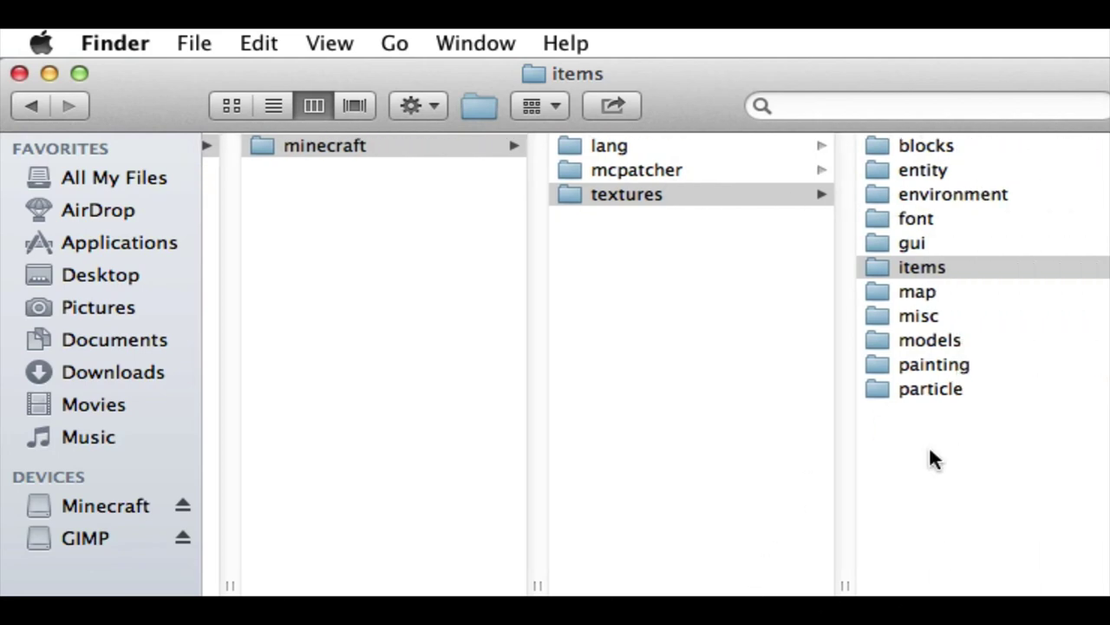
key("Down")
key("Down")
left_click(733, 248)
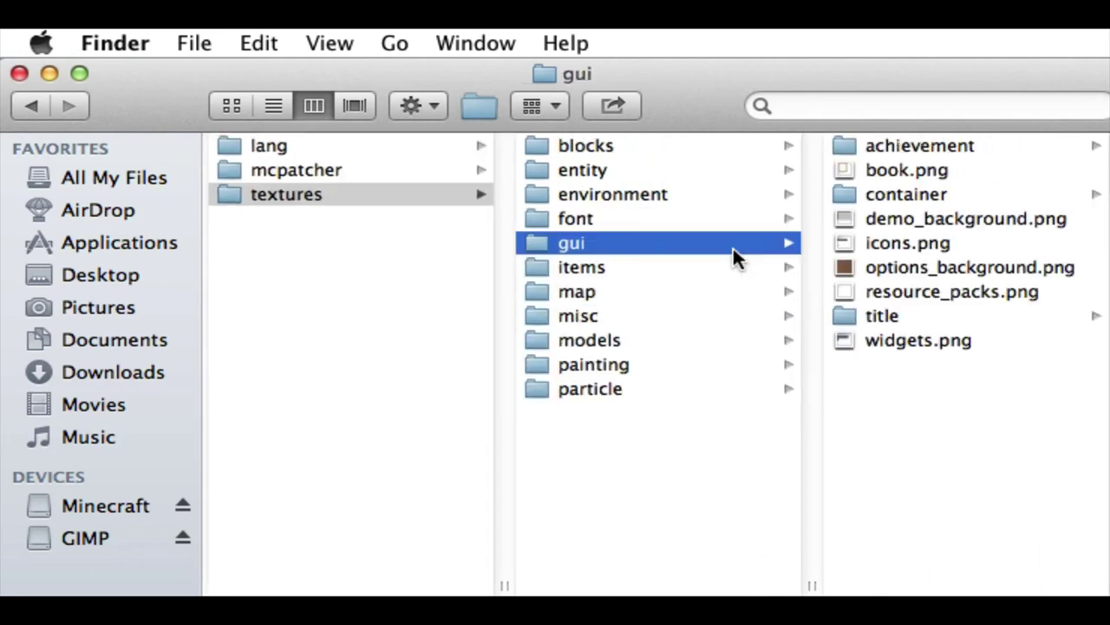
left_click(680, 163)
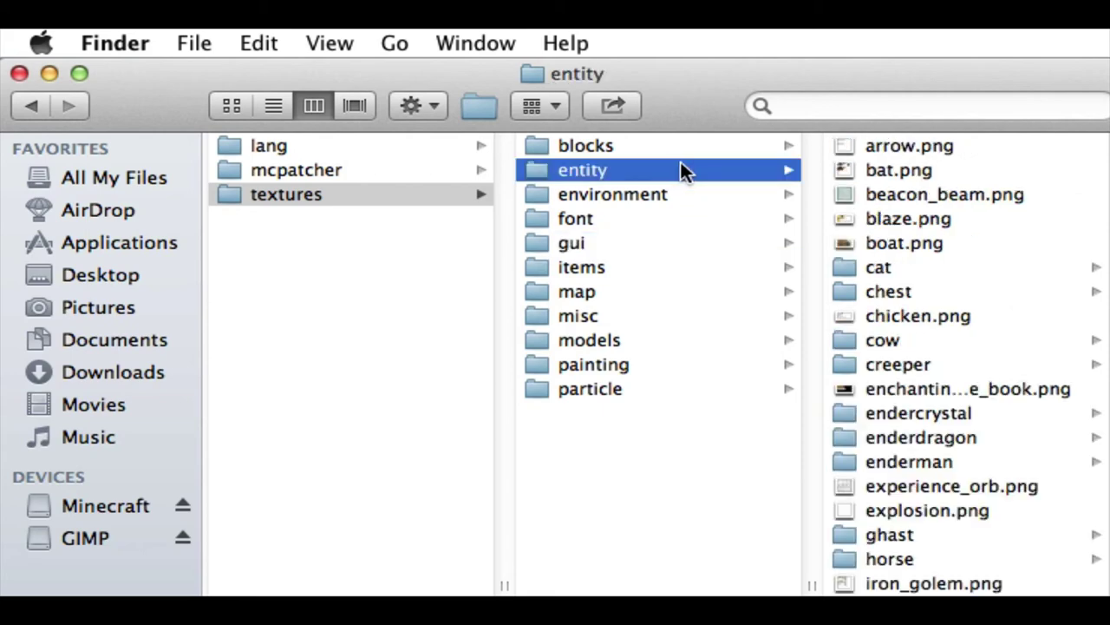
key("Down")
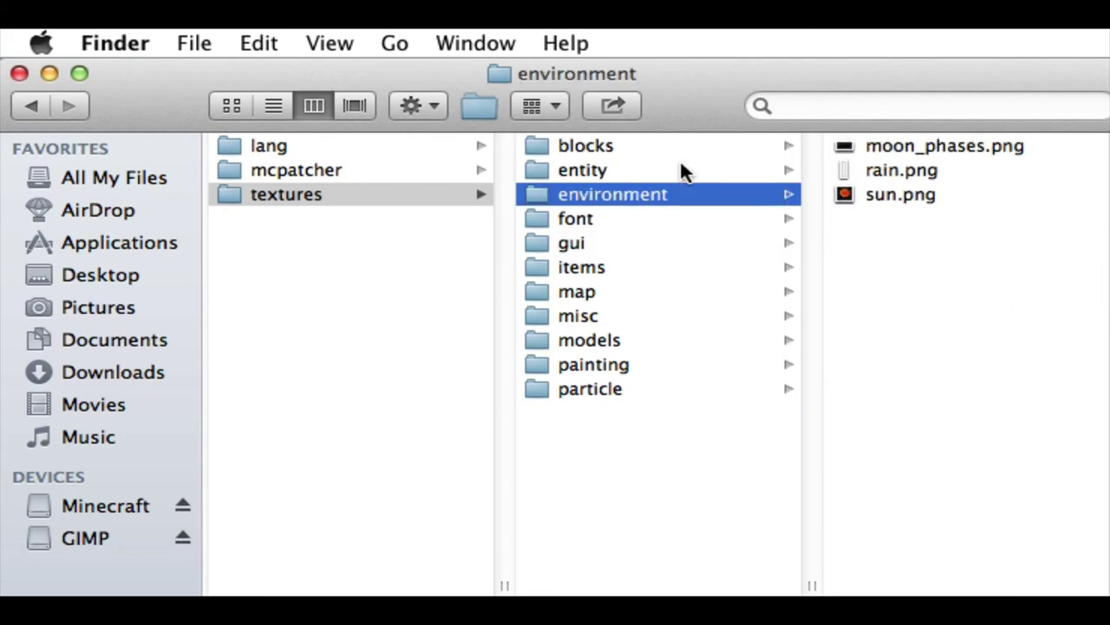
key("Right")
key("Down")
key("Down")
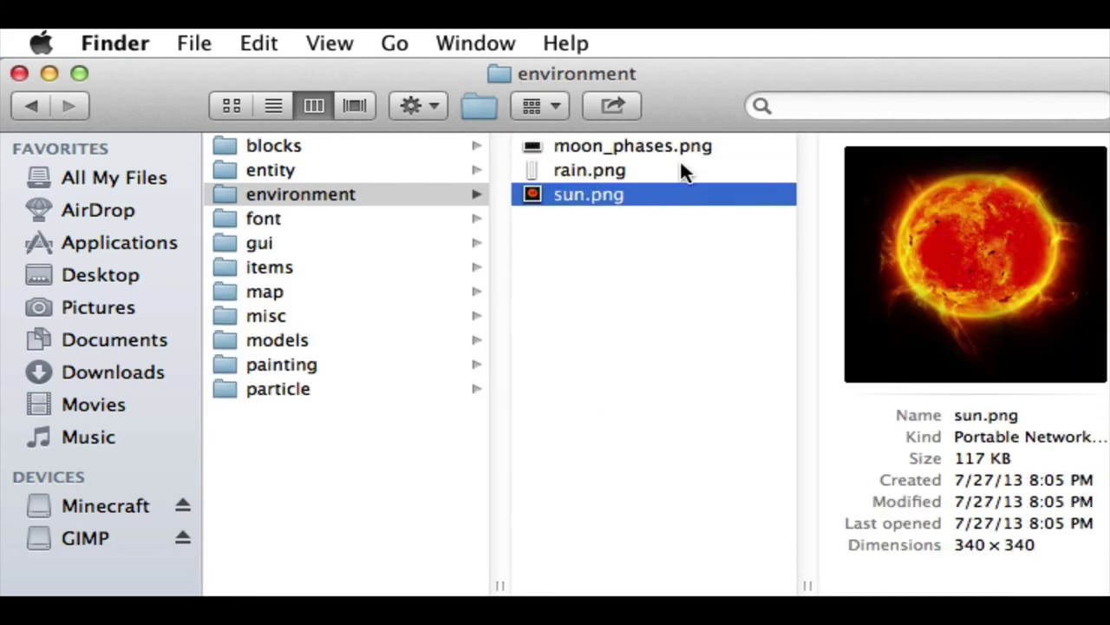
key("Up")
key("Up")
key("Down")
key("Up")
key("Down")
key("Down")
key("Up")
key("Left")
key("Down")
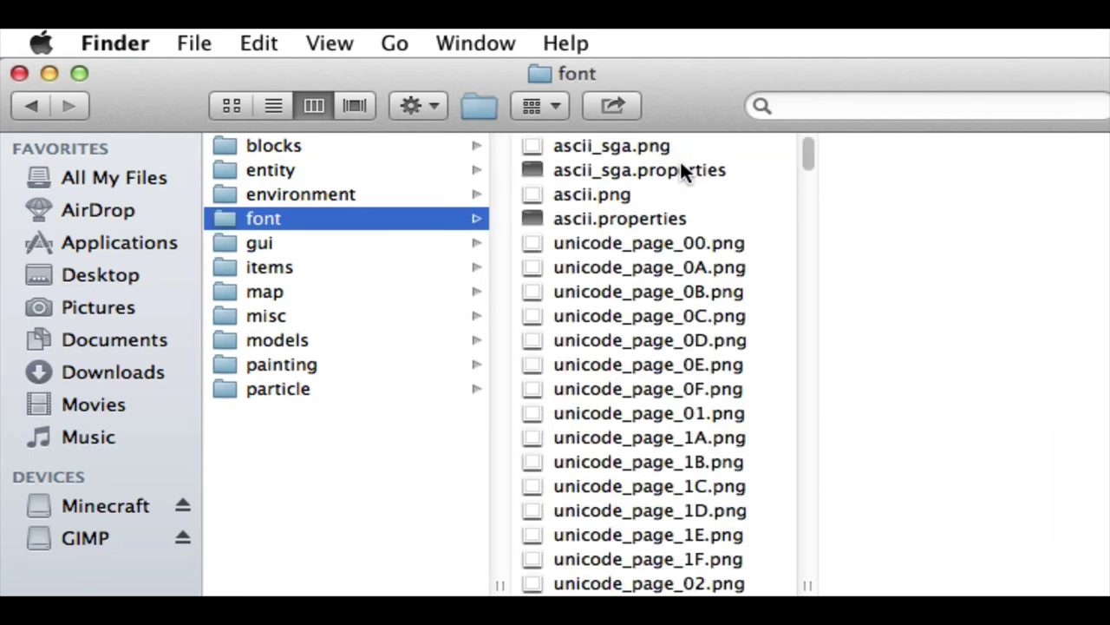
key("Down")
key("Down")
key("Down")
key("Down")
key("Down")
key("Down")
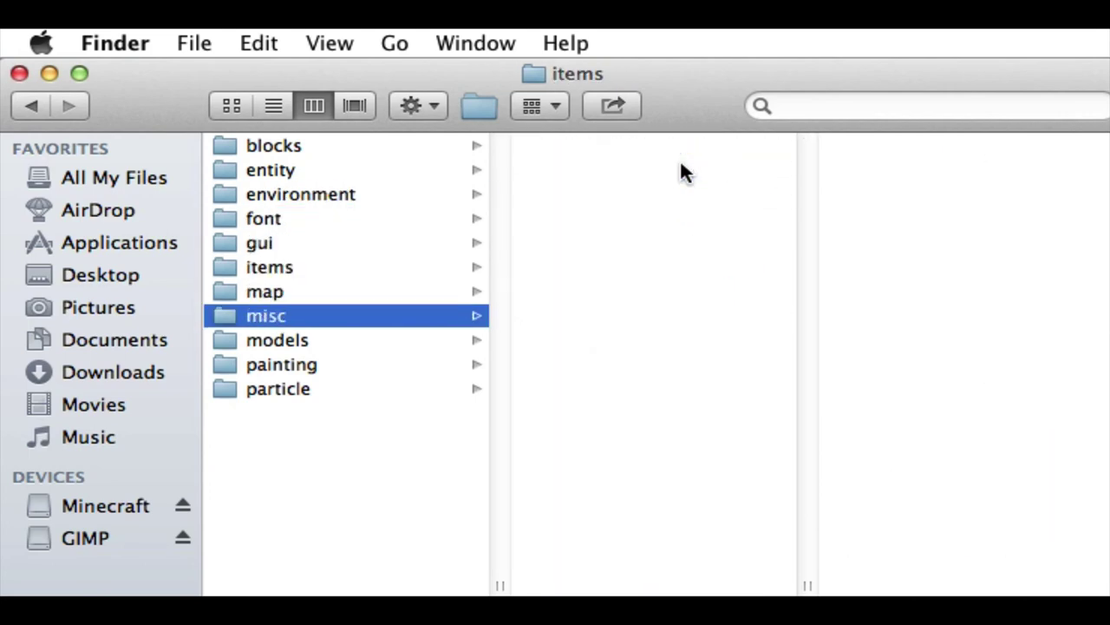
Move through the misc, items and entity folders, then preview sun.png again.
key("Up")
key("Up")
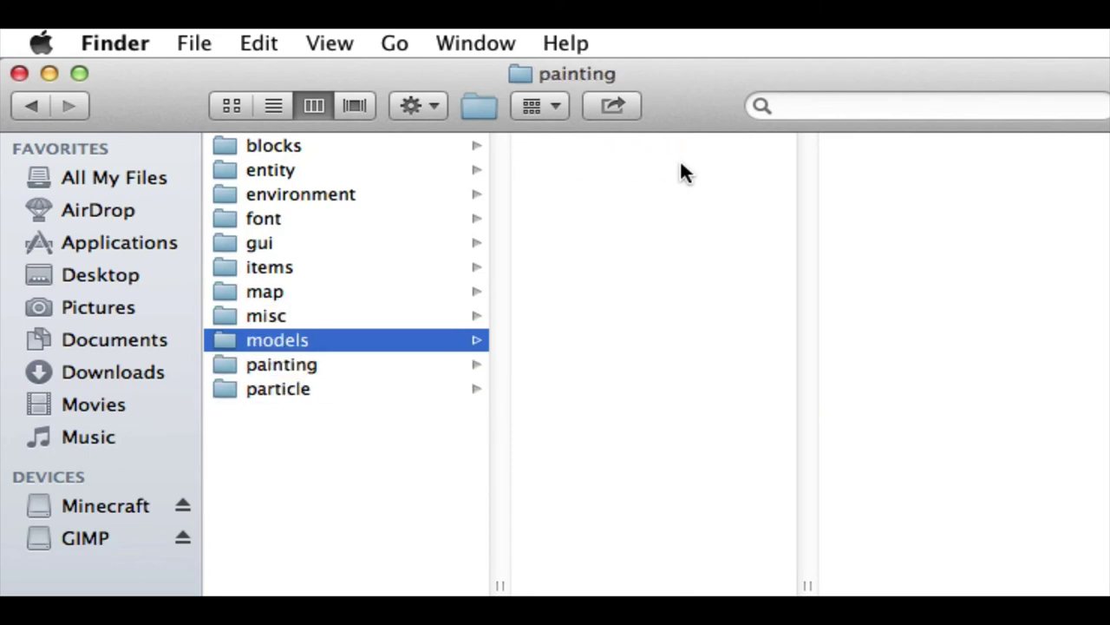
key("Up")
key("Up")
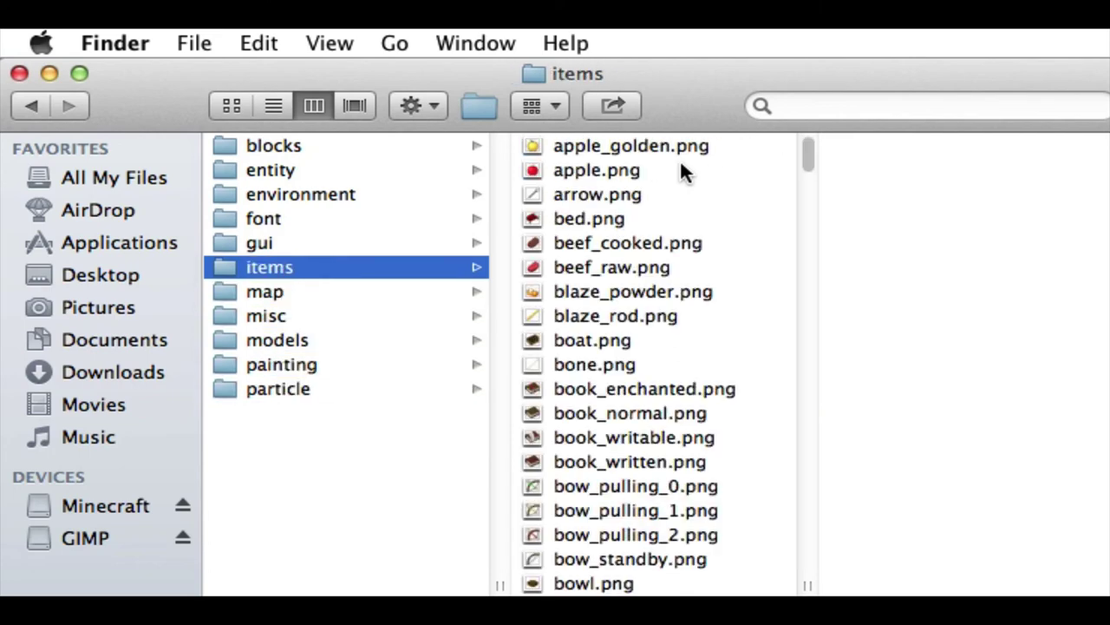
key("Up")
key("Up")
key("Up")
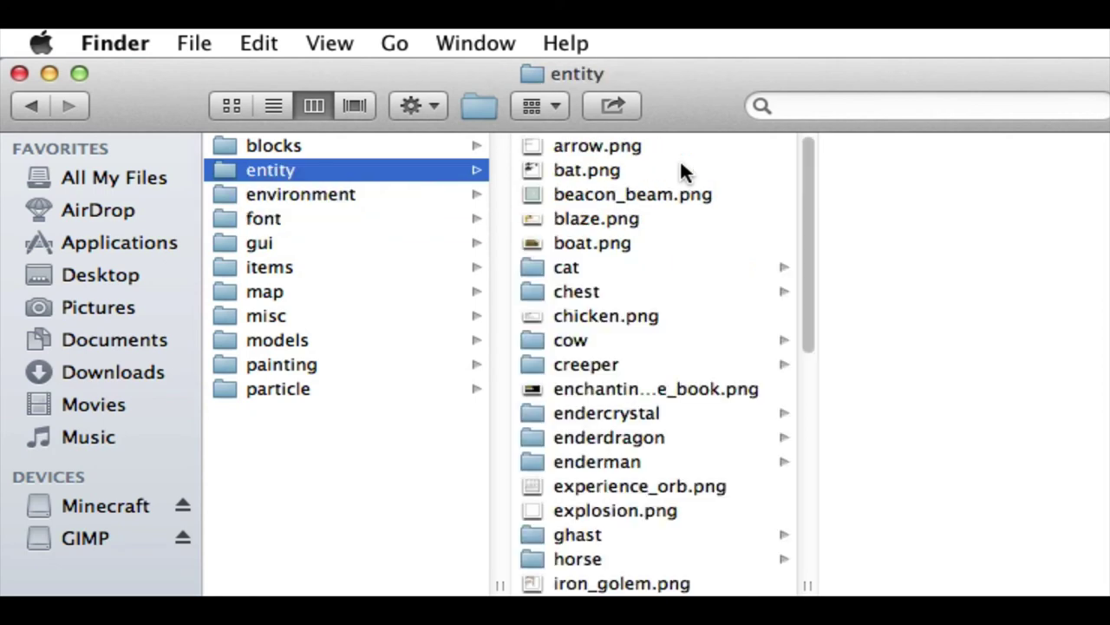
key("Down")
key("Right")
key("Down")
key("Down")
key("Left")
key("Up")
scroll(681, 163, "down", 10)
scroll(681, 166, "down", 2)
Browse mcpatcher's ctm, font and sky › world0 folders, previewing cloud1.png.
left_click(396, 146)
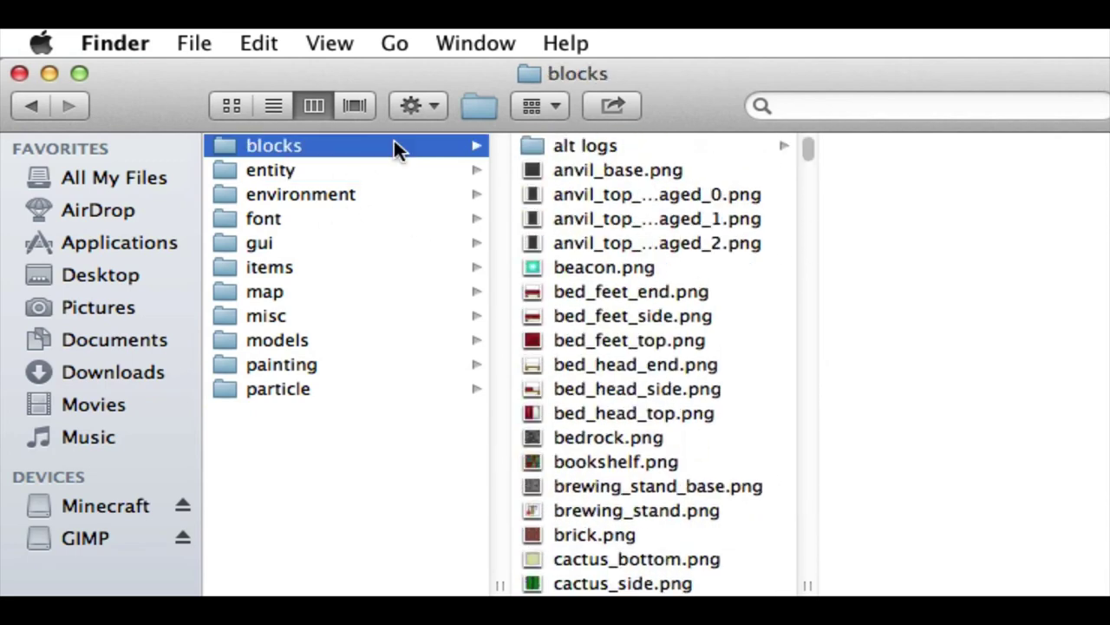
scroll(414, 334, "left", 2)
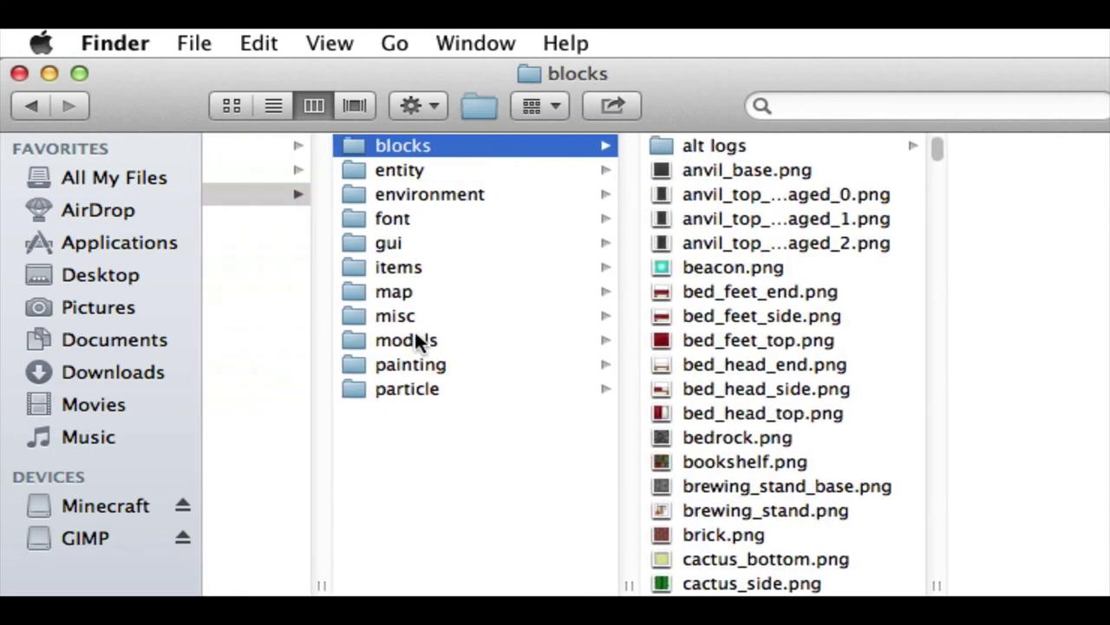
left_click(432, 164)
key("Right")
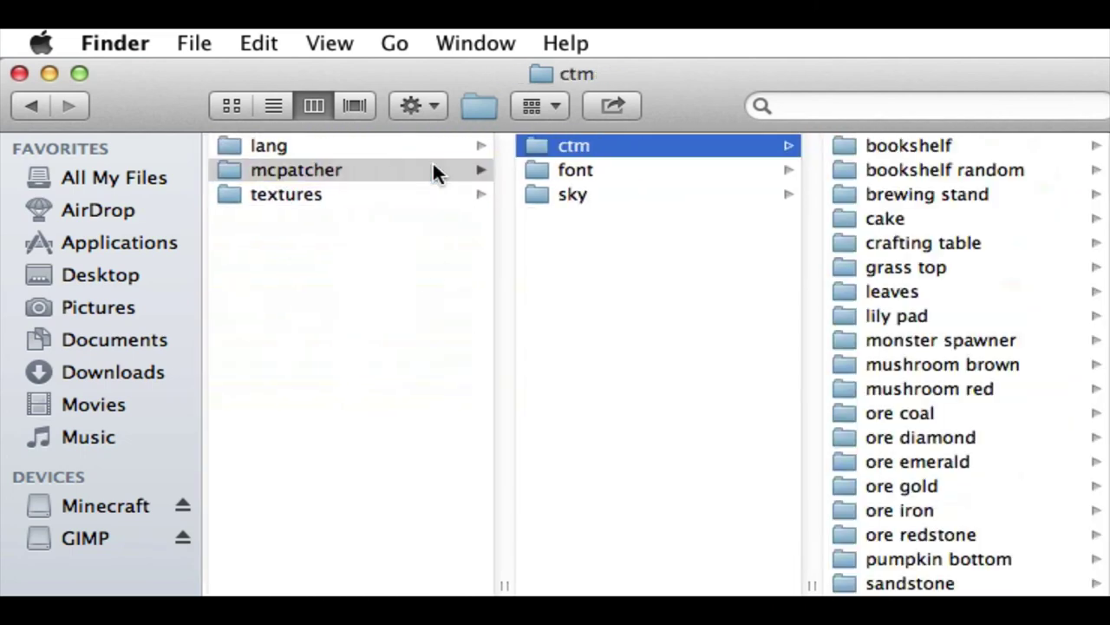
key("Left")
key("Right")
key("Down")
key("Down")
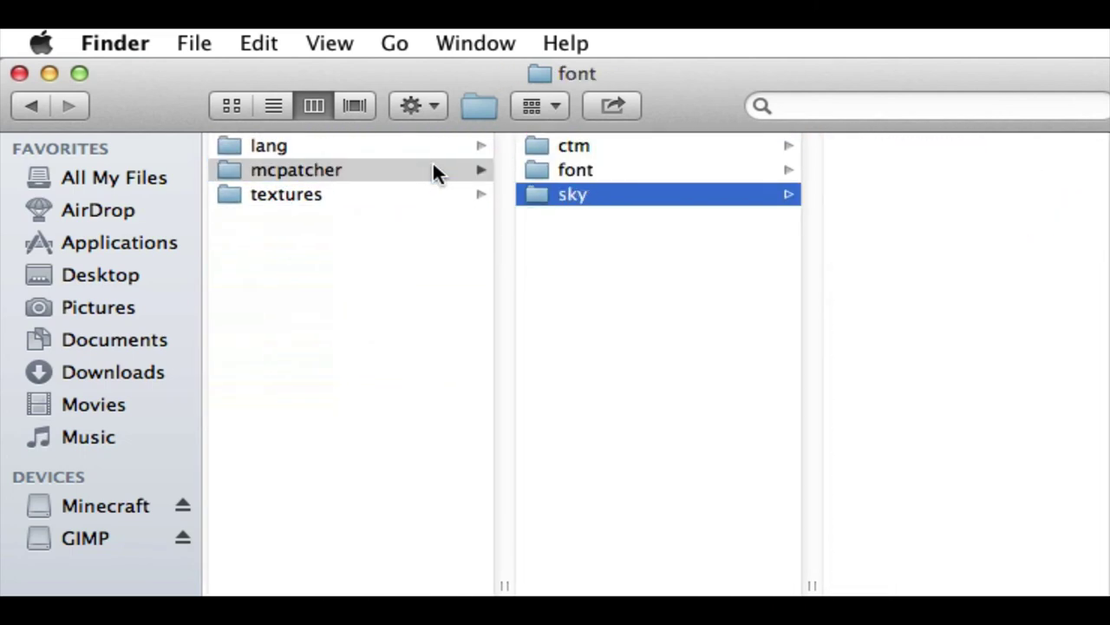
key("Right")
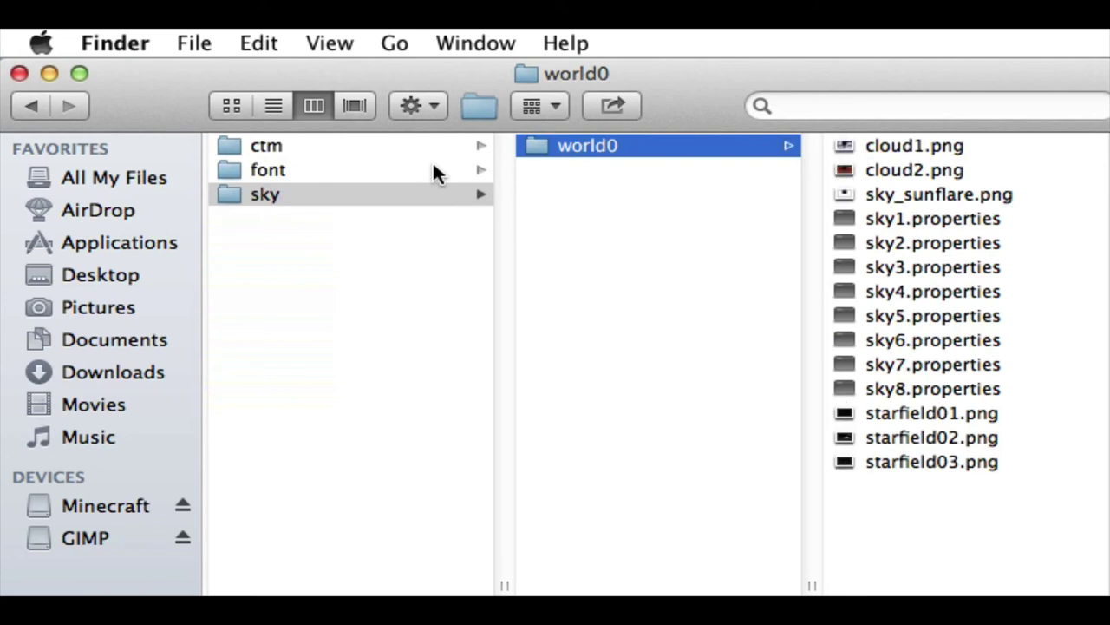
key("Right")
key("Left")
key("Left")
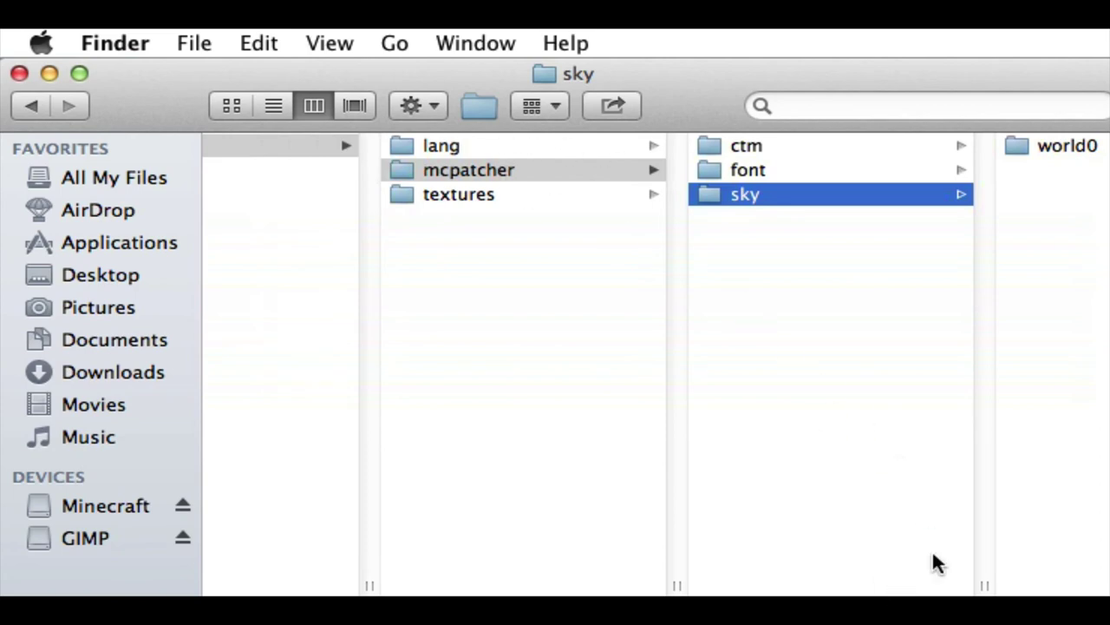
Return to Sunpack's top level and preview its 1200 × 960 pack.png.
scroll(974, 168, "right", 2)
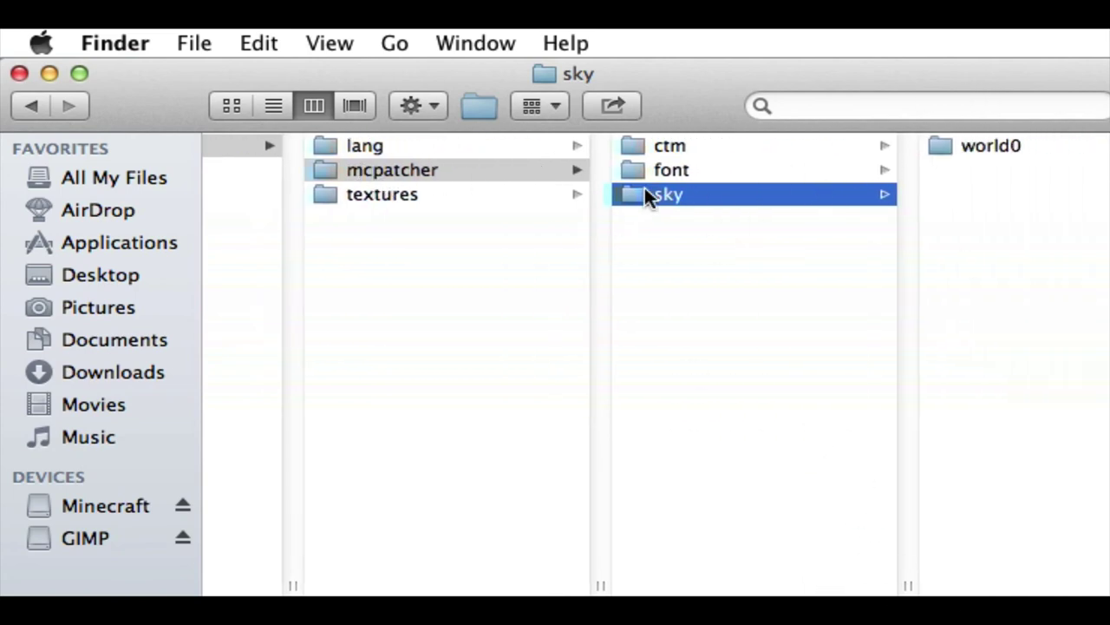
left_click(461, 172)
scroll(1019, 597, "left", 5)
scroll(875, 600, "left", 5)
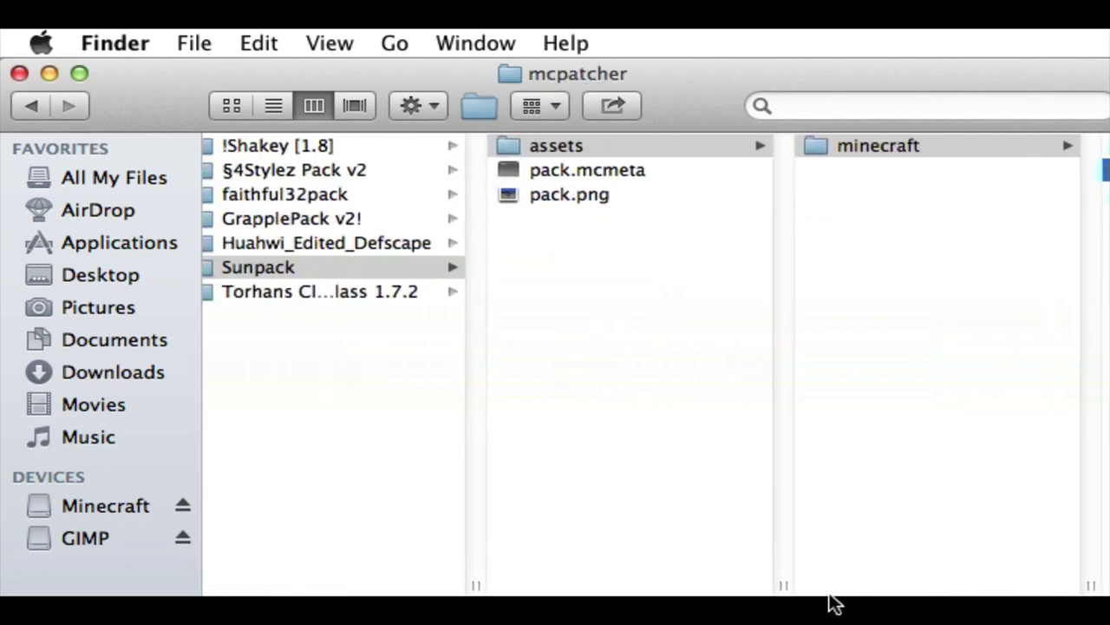
left_click(641, 197)
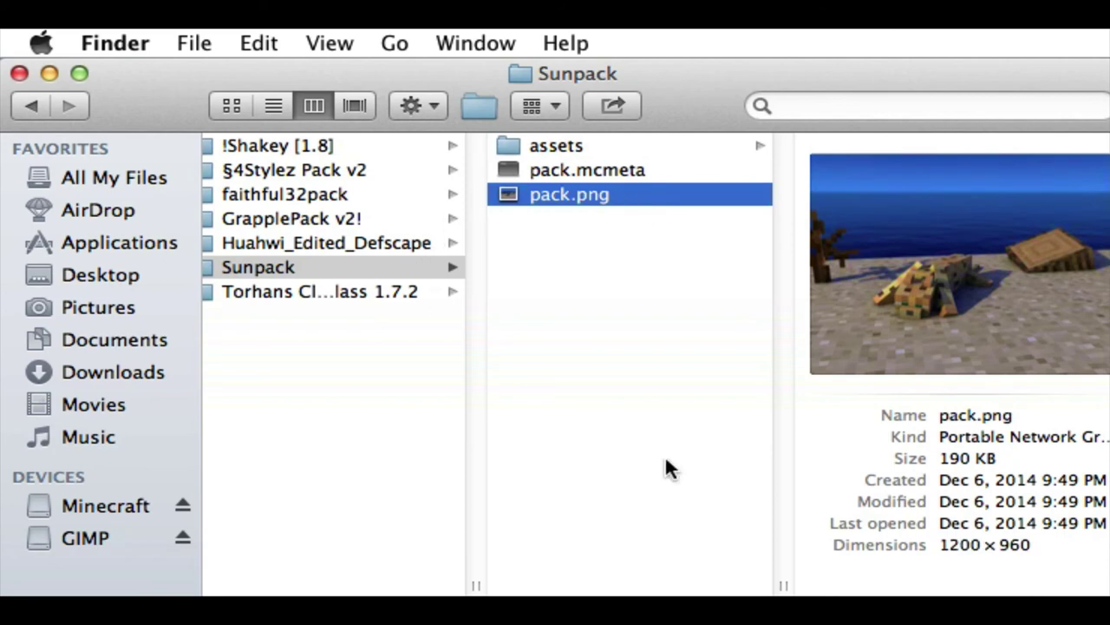
scroll(656, 363, "left", 3)
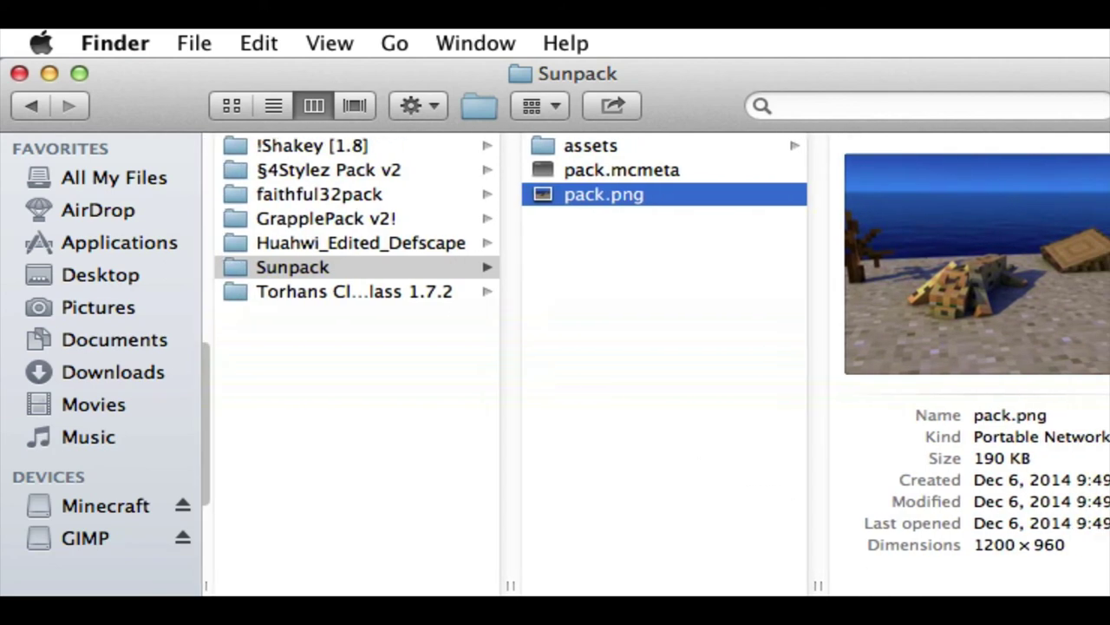
Drill into the Torhans pack's assets > minecraft > textures > blocks folder.
left_click(433, 291)
key("Right")
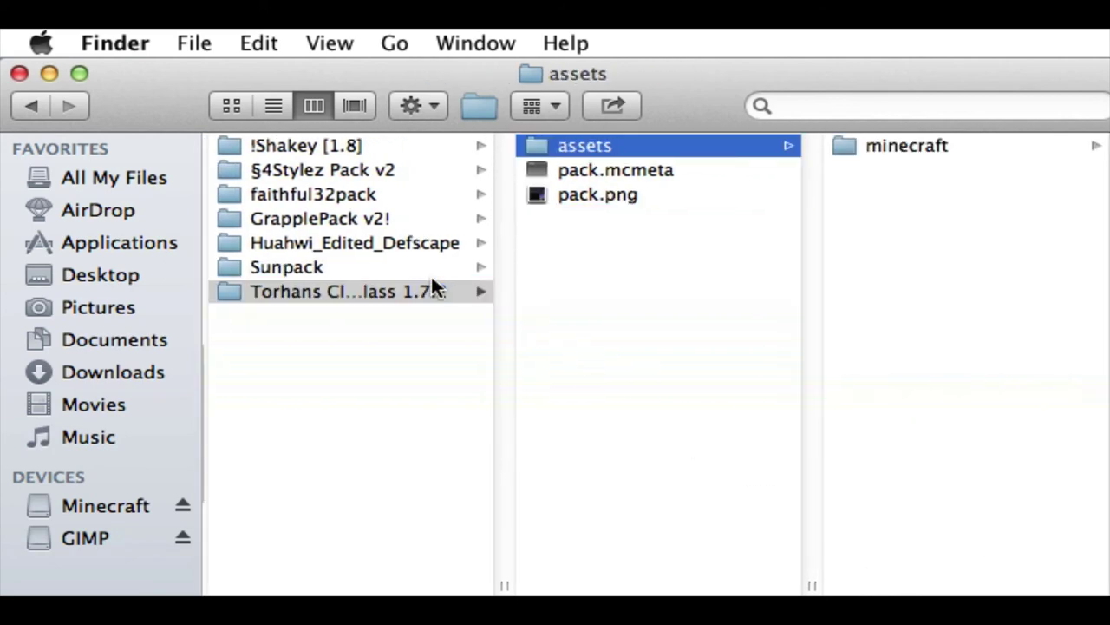
key("Right")
key("Right")
key("Down")
key("Down")
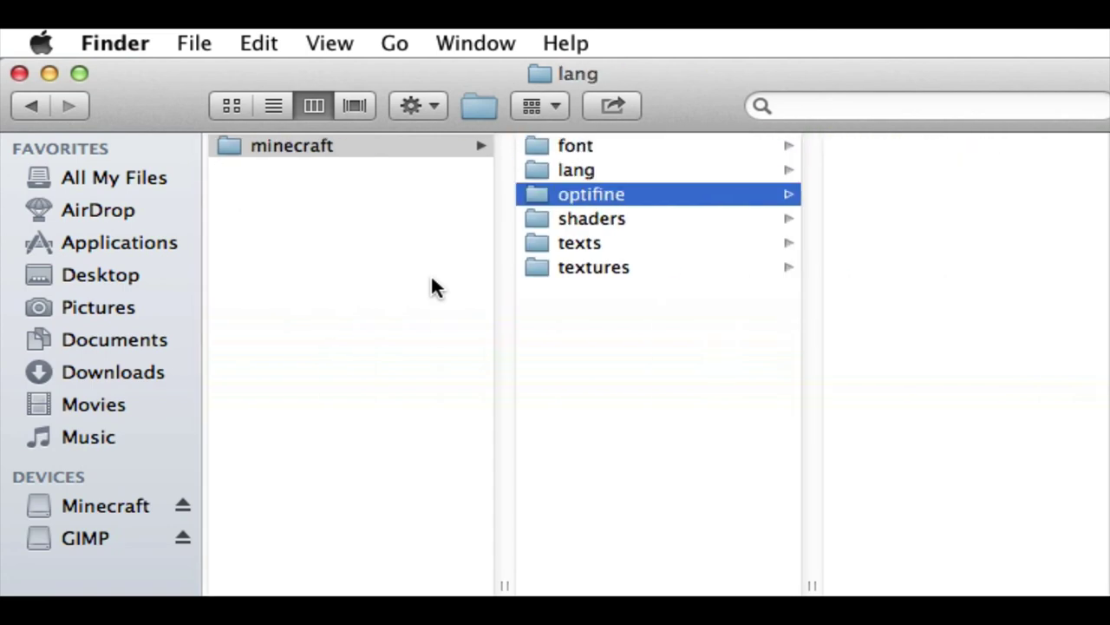
key("Down")
key("Down")
key("Down")
key("Right")
key("Right")
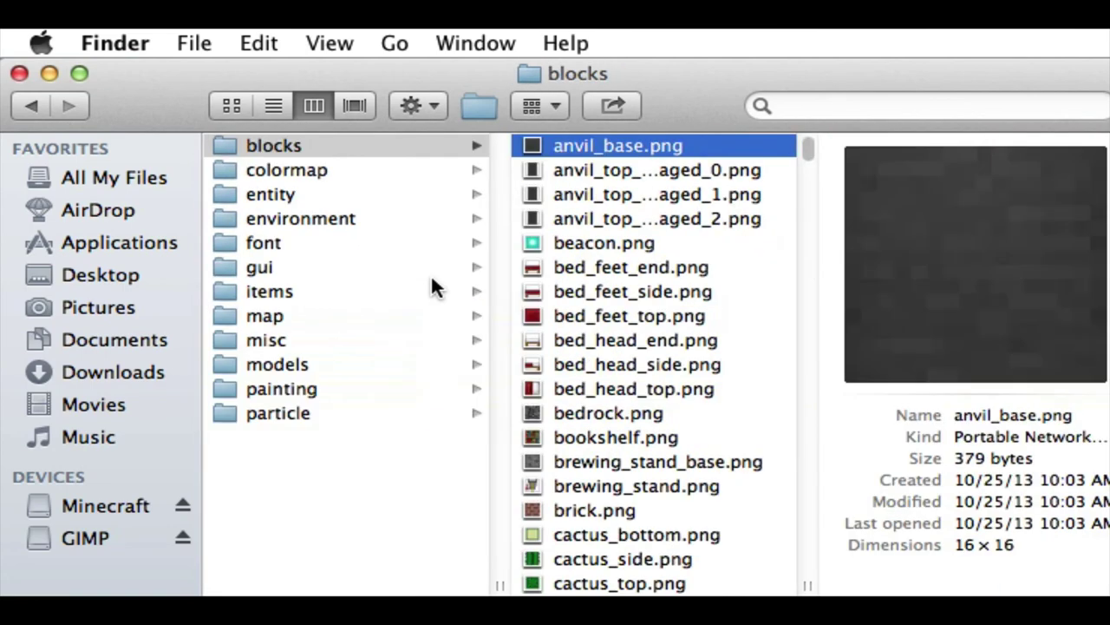
key("Down")
key("Down")
key("Down")
key("Down")
key("Down")
key("Down")
key("Down")
key("Down")
key("Down")
key("Down")
key("Down")
key("Down")
key("Down")
key("Down")
key("Down")
key("Down")
key("Down")
key("Down")
key("Down")
key("Down")
key("Down")
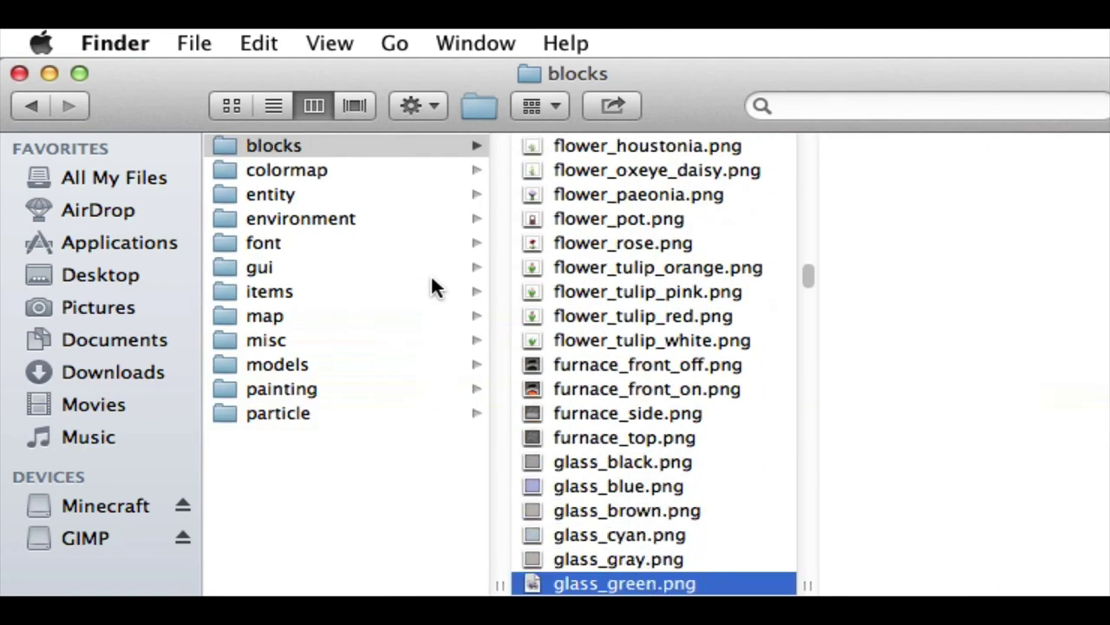
Browse past the glass pane textures and preview glass.png.
key("Down")
key("Down")
key("Down")
key("Down")
key("Down")
key("Down")
key("Down")
key("Down")
key("Down")
key("Down")
key("Down")
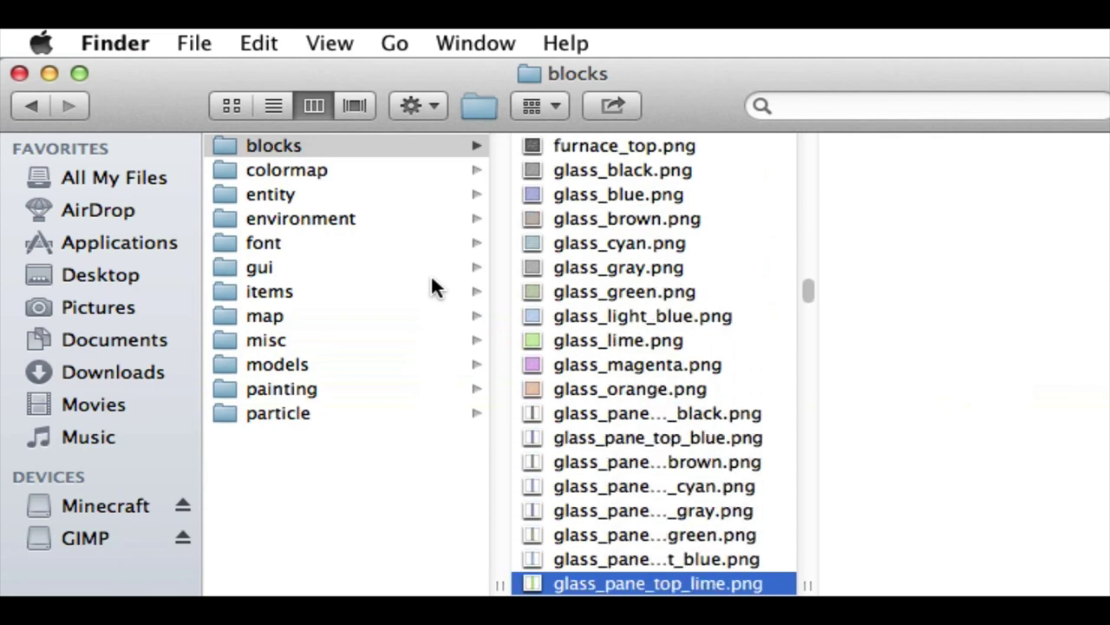
key("Down")
key("Down")
key("Down")
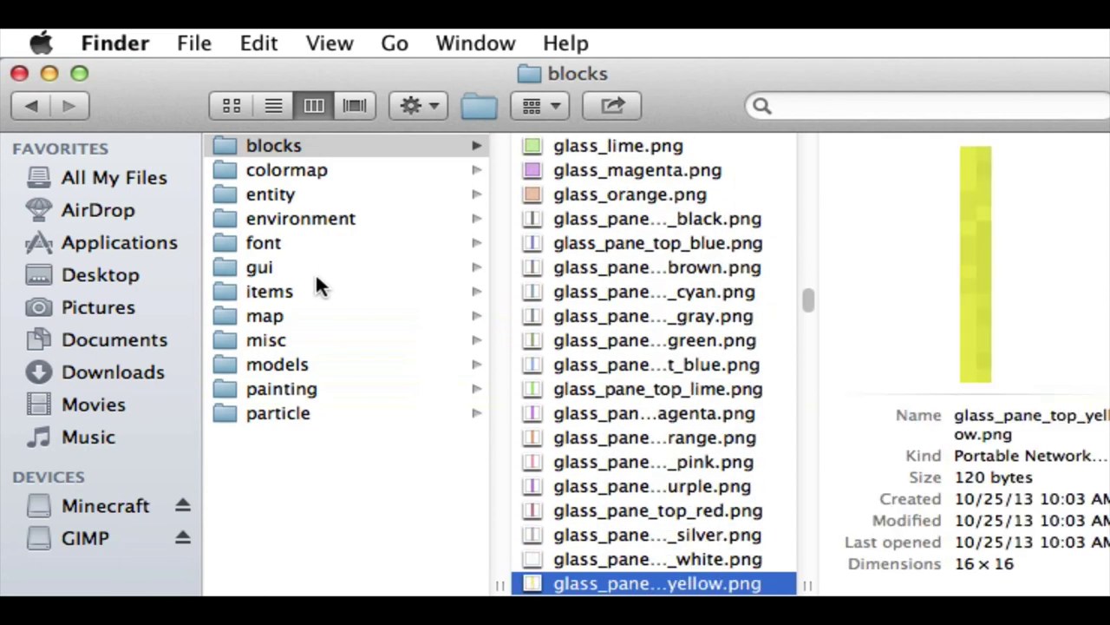
scroll(652, 338, "down", 5)
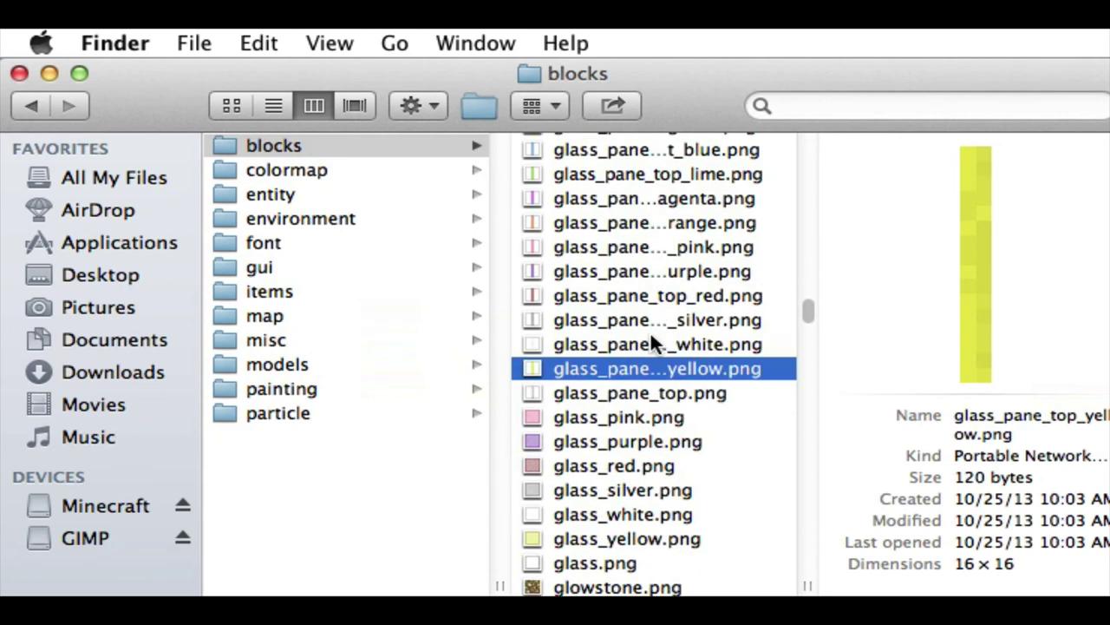
left_click(599, 562)
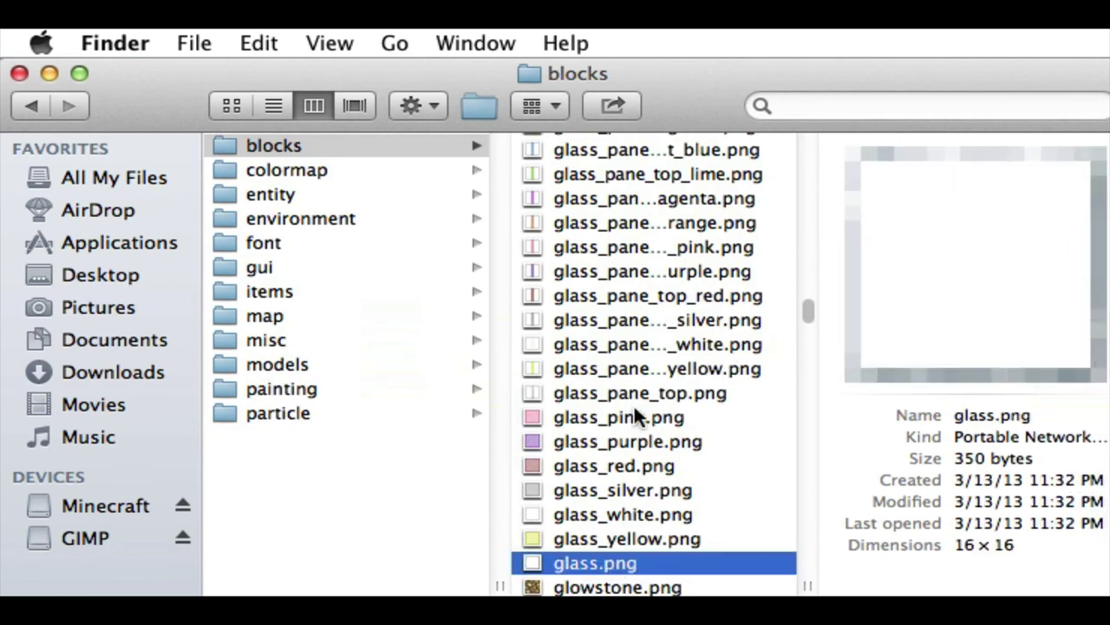
scroll(633, 417, "left", 10)
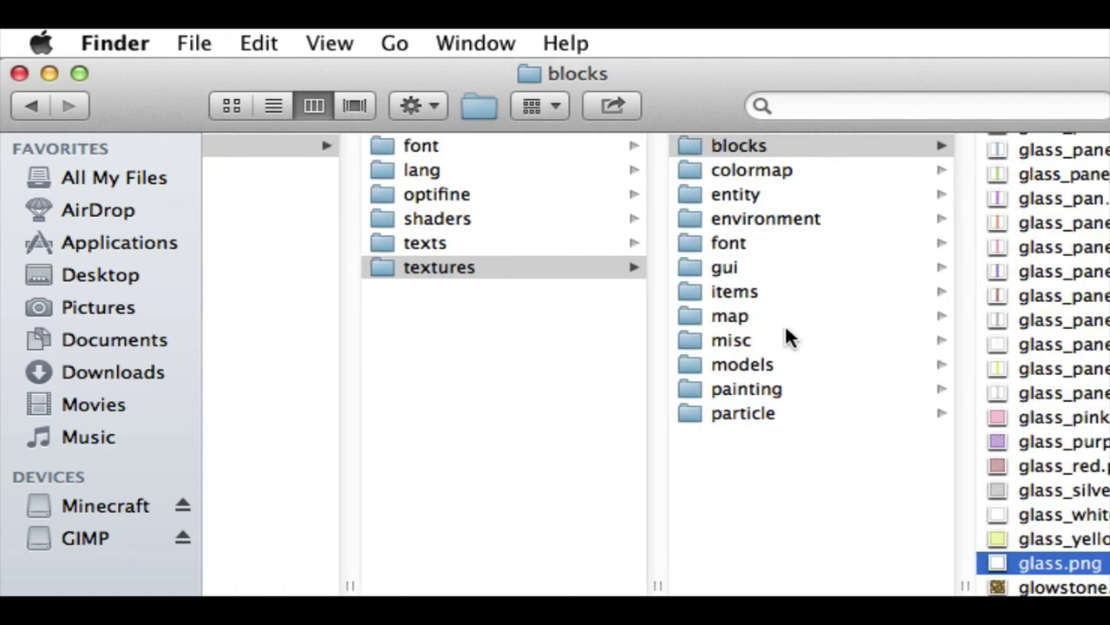
scroll(785, 329, "left", 10)
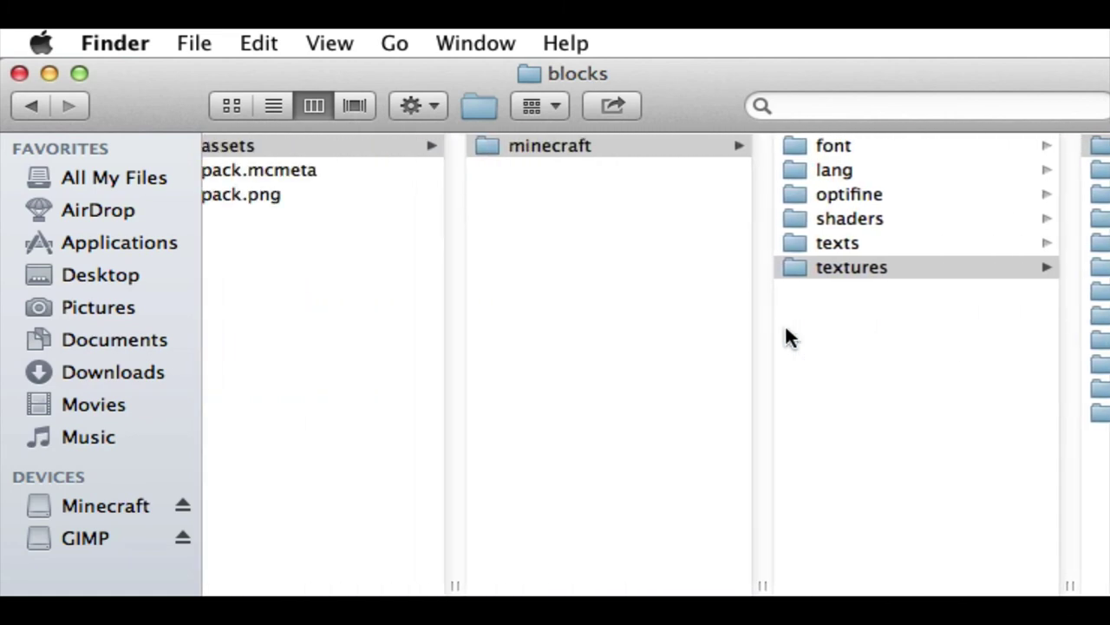
scroll(785, 339, "left", 5)
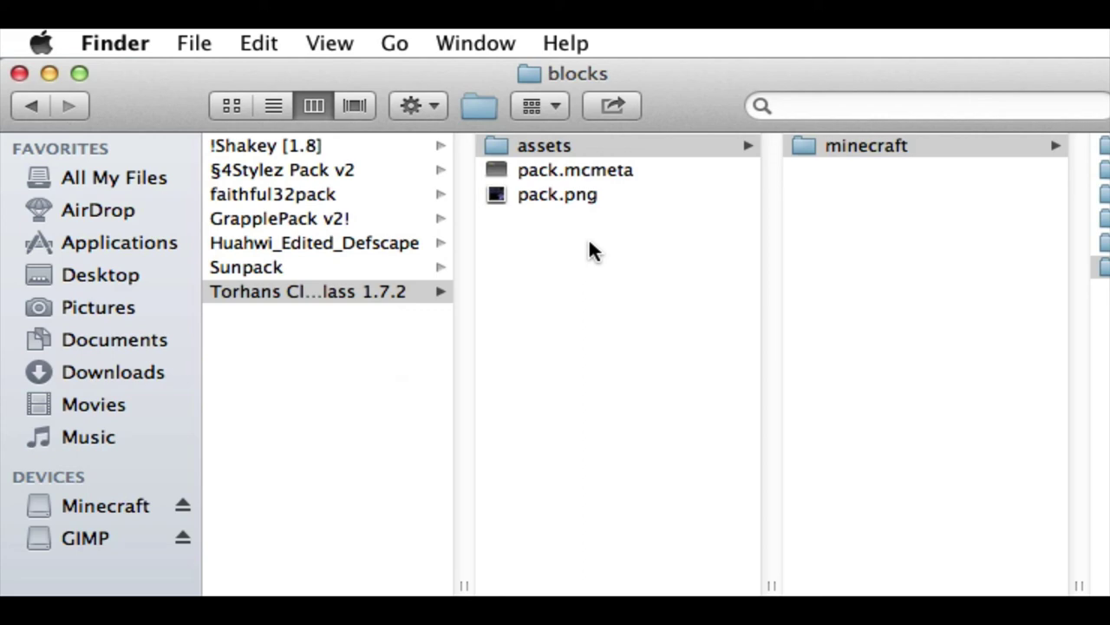
Drill into Sunpack's assets > minecraft > textures > blocks folder.
left_click(361, 271)
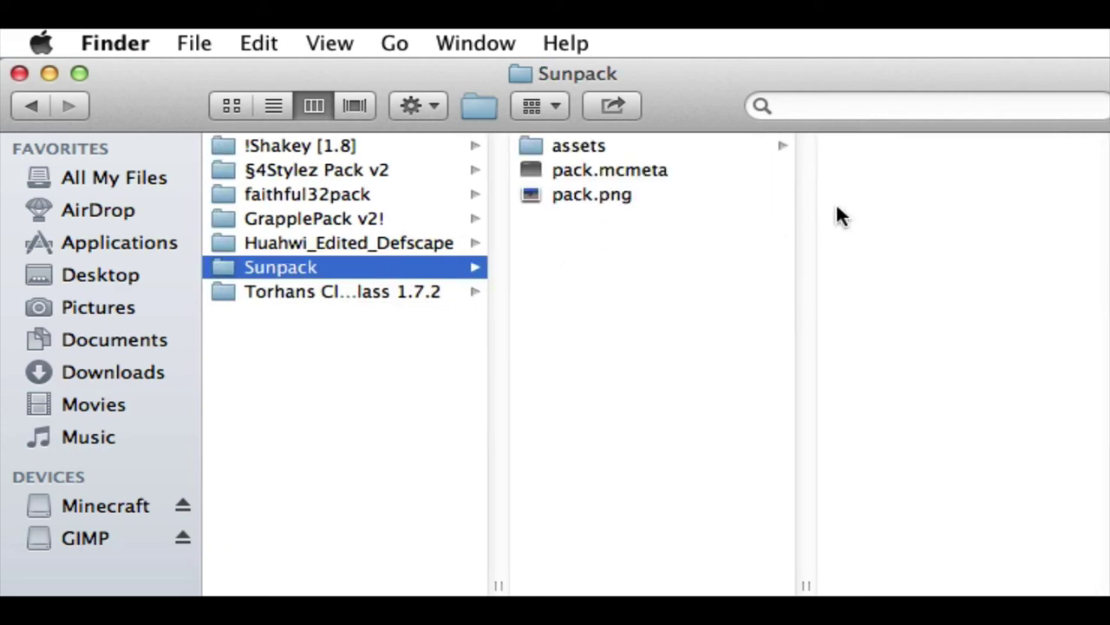
key("Right")
key("Right")
key("Right")
key("Down")
key("Down")
key("Right")
key("Right")
key("Down")
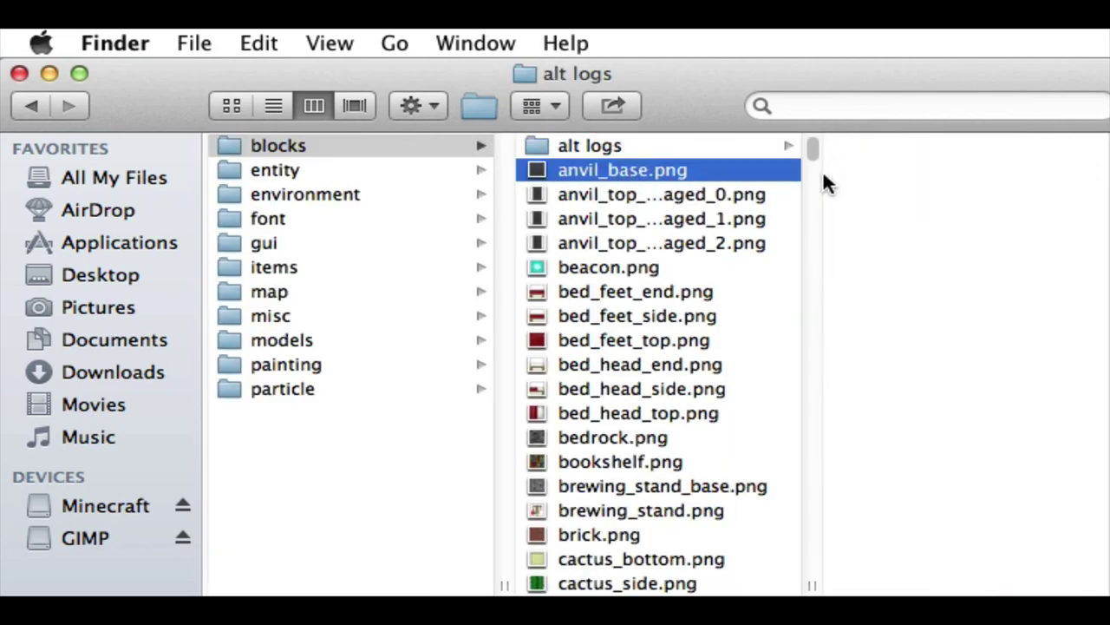
key("Down")
key("Down")
key("Down")
key("Down")
key("Down")
key("Down")
key("Down")
Scroll to the water textures and preview water_flow.png and water_flow_alt1.png.
scroll(754, 303, "down", 4)
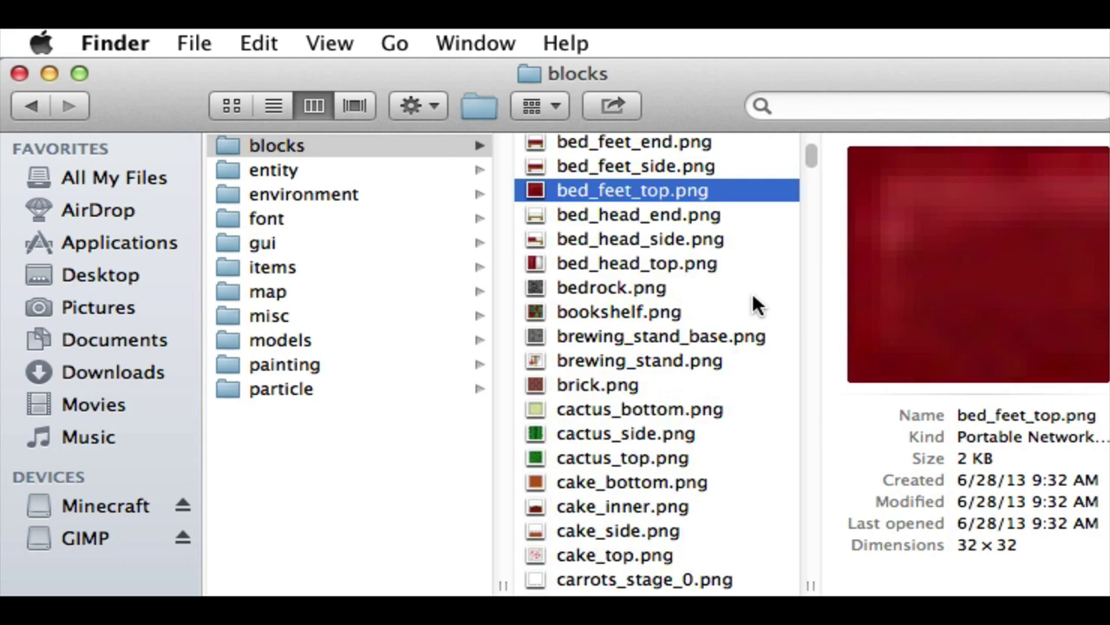
scroll(754, 303, "down", 5)
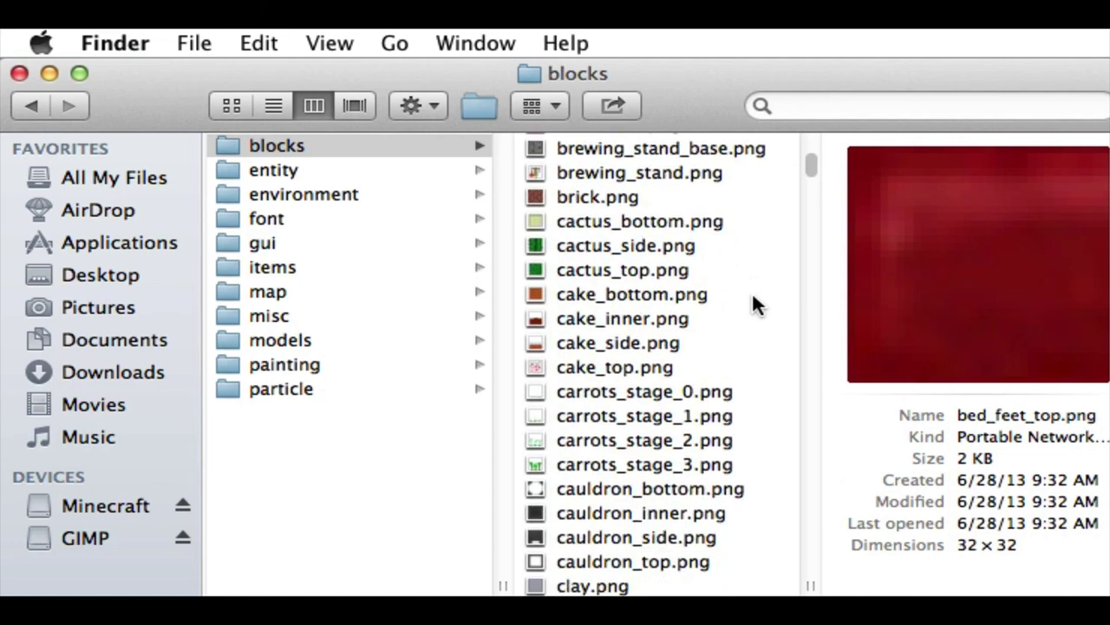
scroll(754, 303, "down", 15)
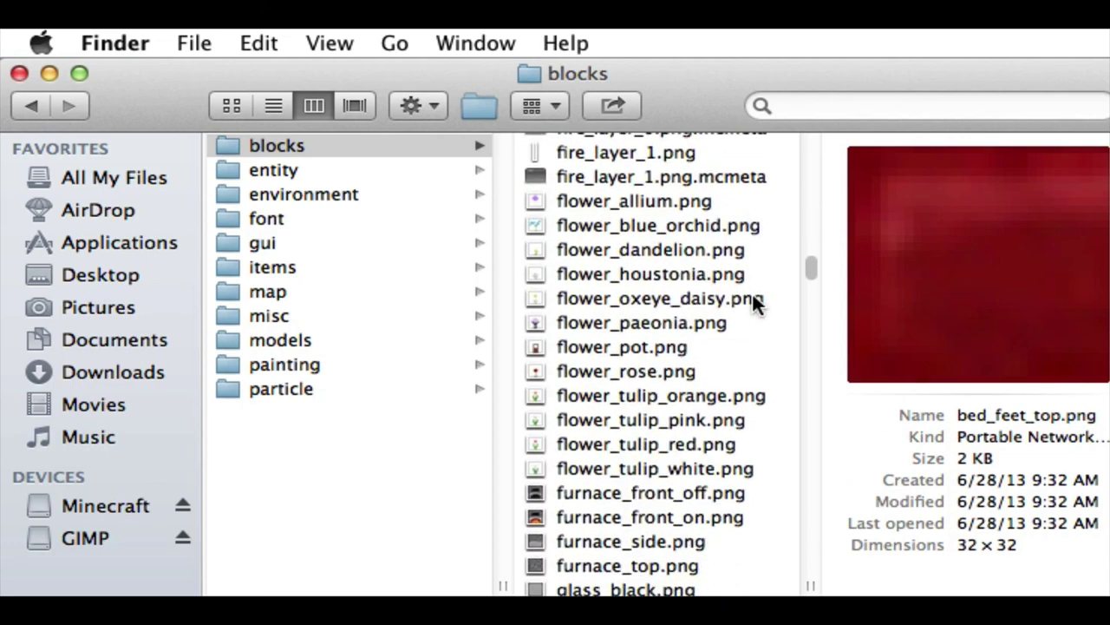
scroll(753, 303, "down", 20)
scroll(754, 302, "down", 20)
scroll(646, 384, "up", 10)
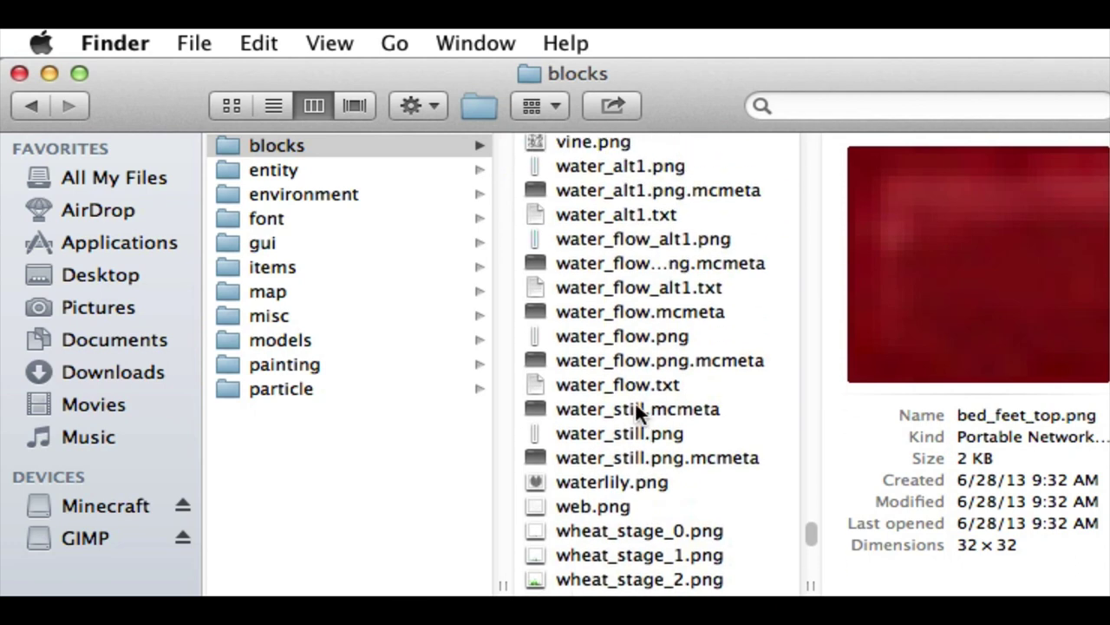
left_click(637, 405)
key("Up")
key("Up")
key("Up")
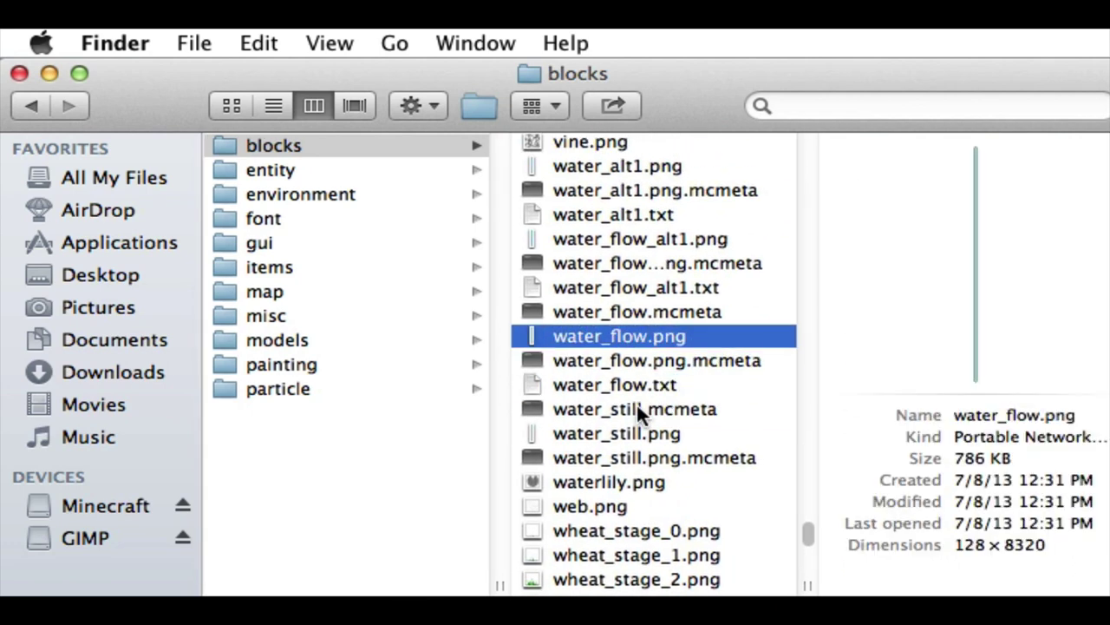
key("Up")
key("Up")
key("Up")
key("Up")
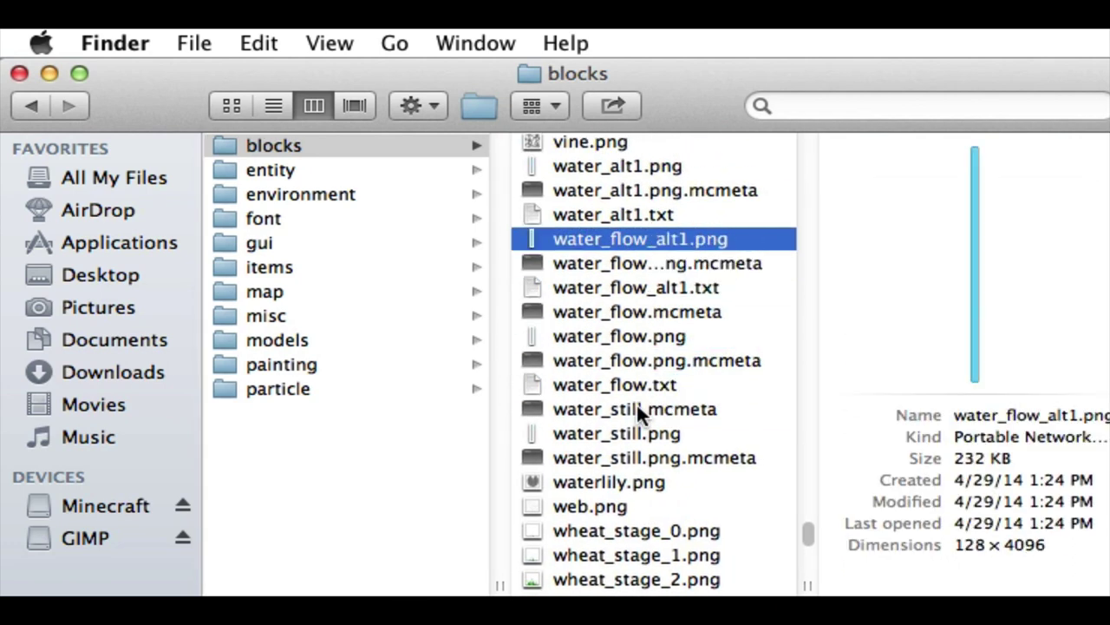
key("Left")
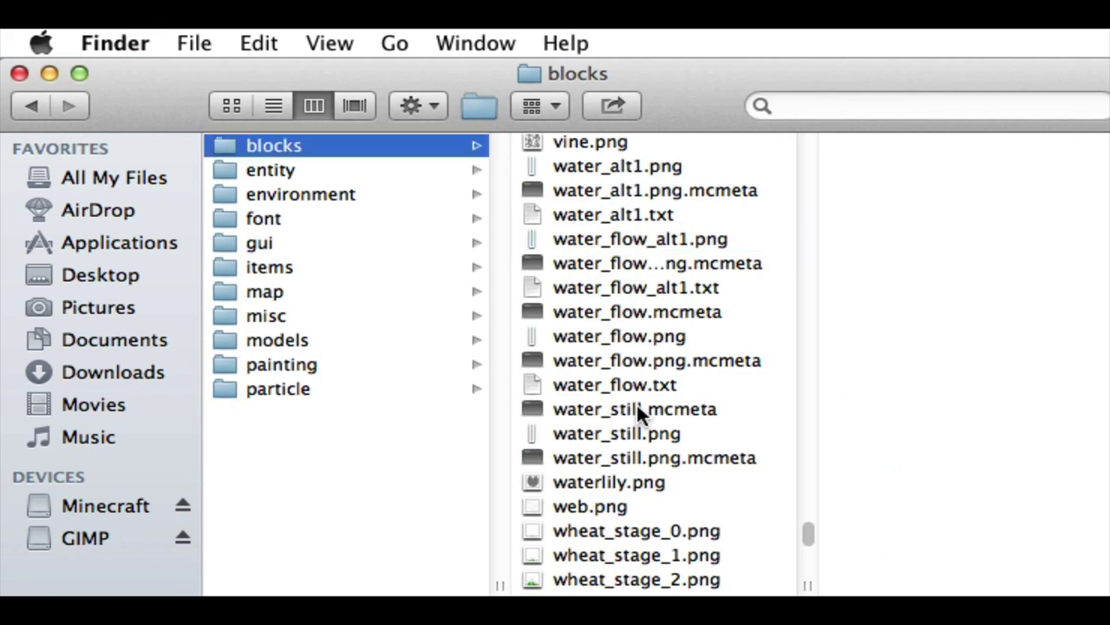
scroll(583, 416, "left", 6)
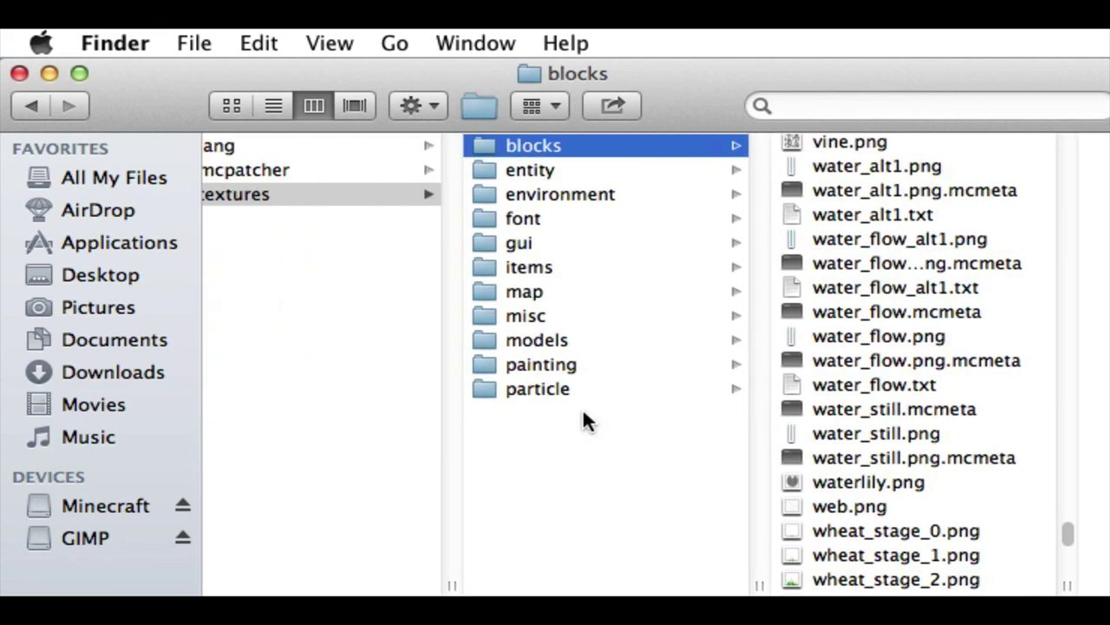
scroll(583, 416, "left", 4)
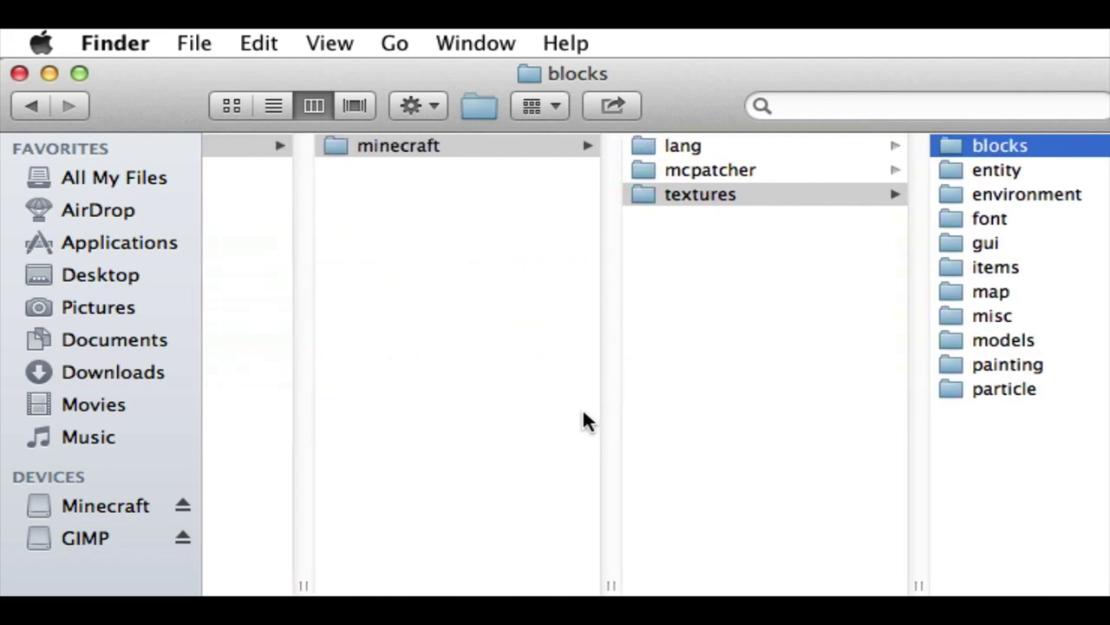
scroll(583, 417, "left", 6)
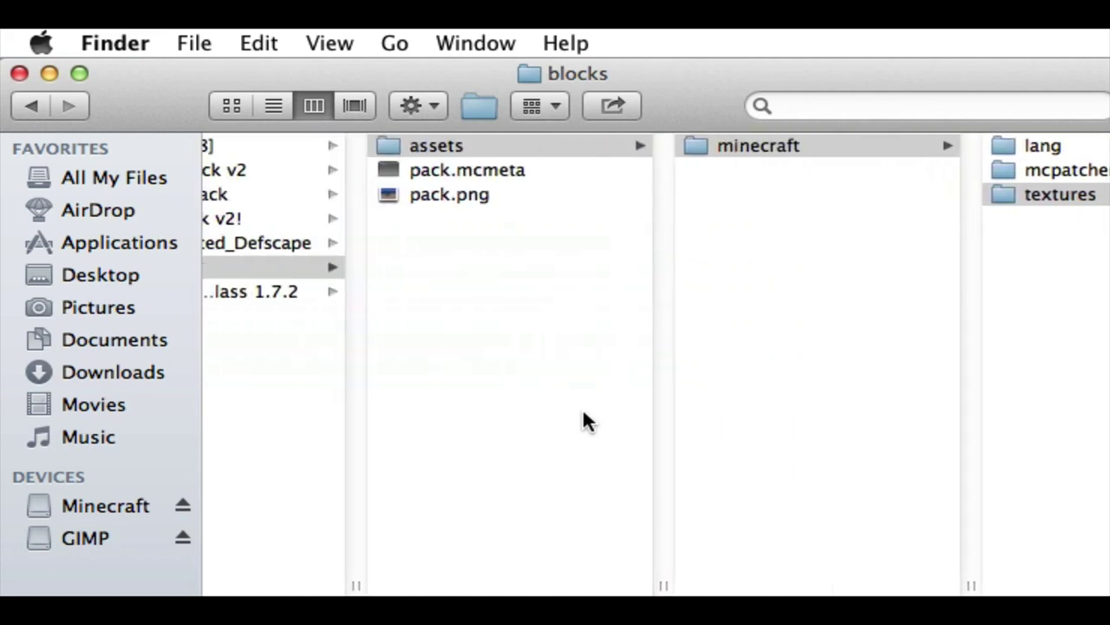
scroll(583, 415, "left", 4)
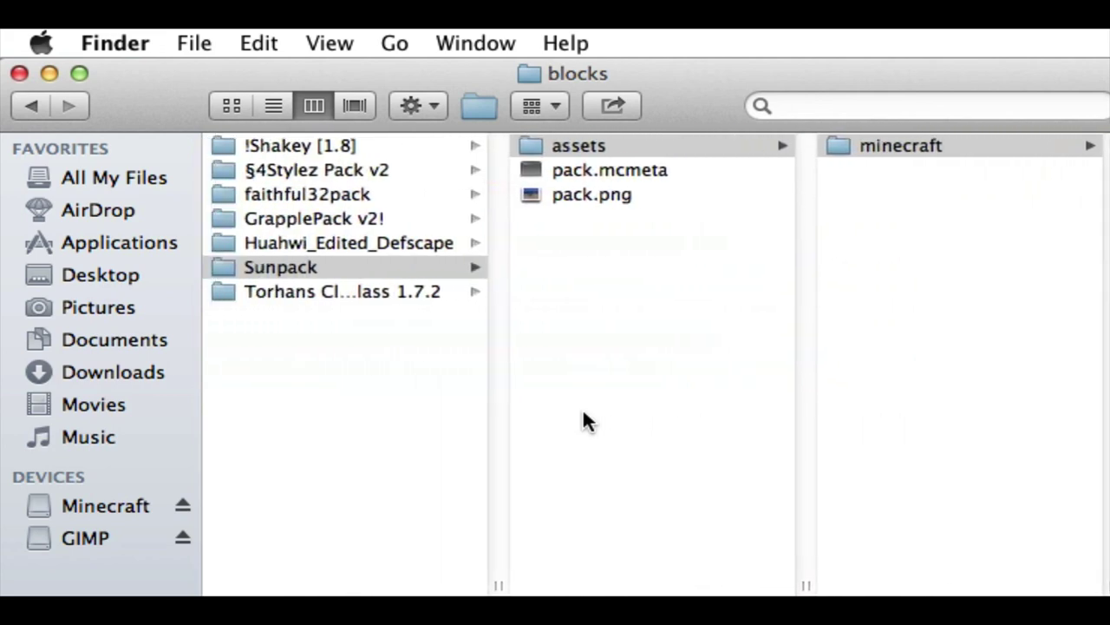